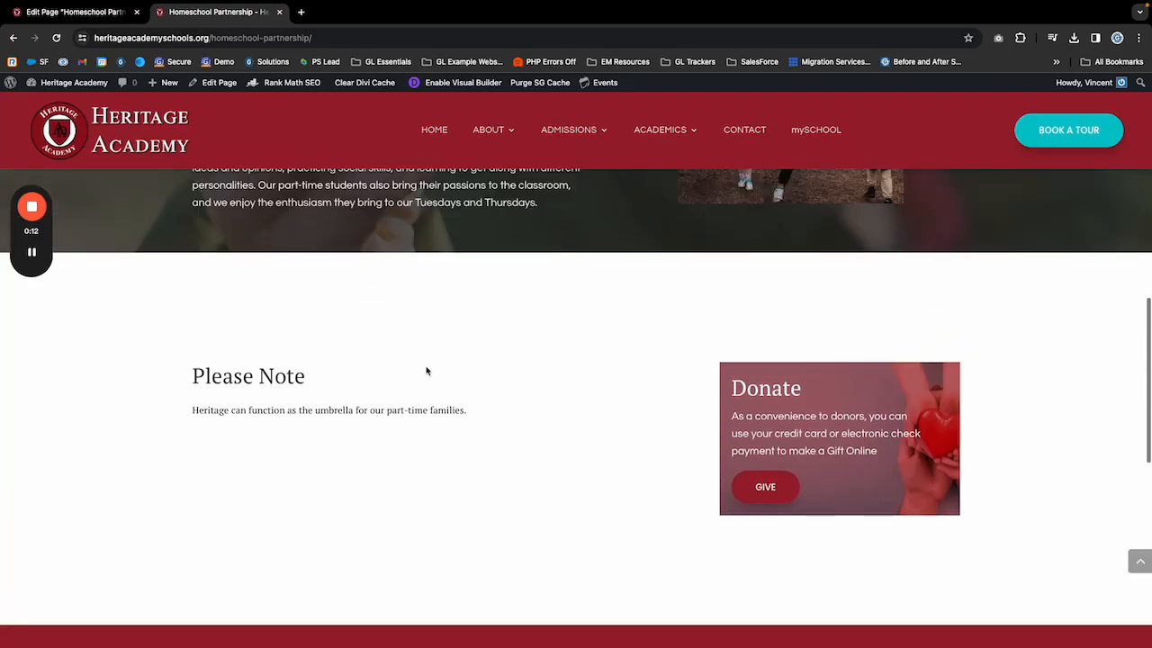
Examine the live Homeschool Partnership page, particularly the Please Note section and its text.
scroll(427, 376, down, 9)
scroll(428, 371, down, 3)
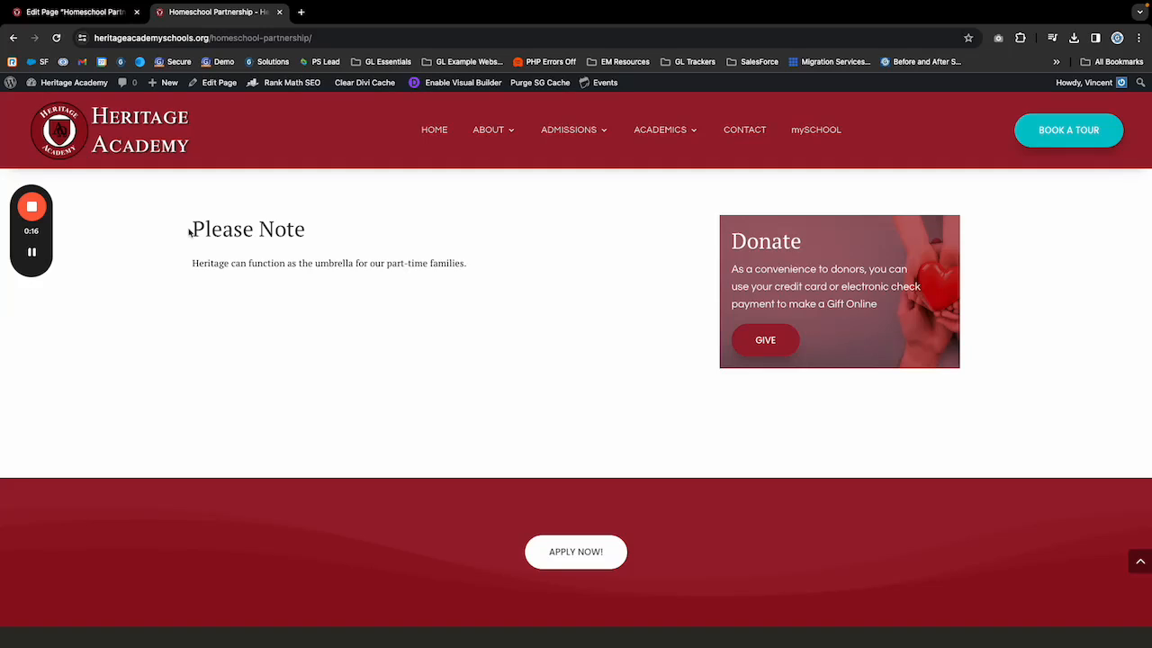
drag(185, 229, 314, 291)
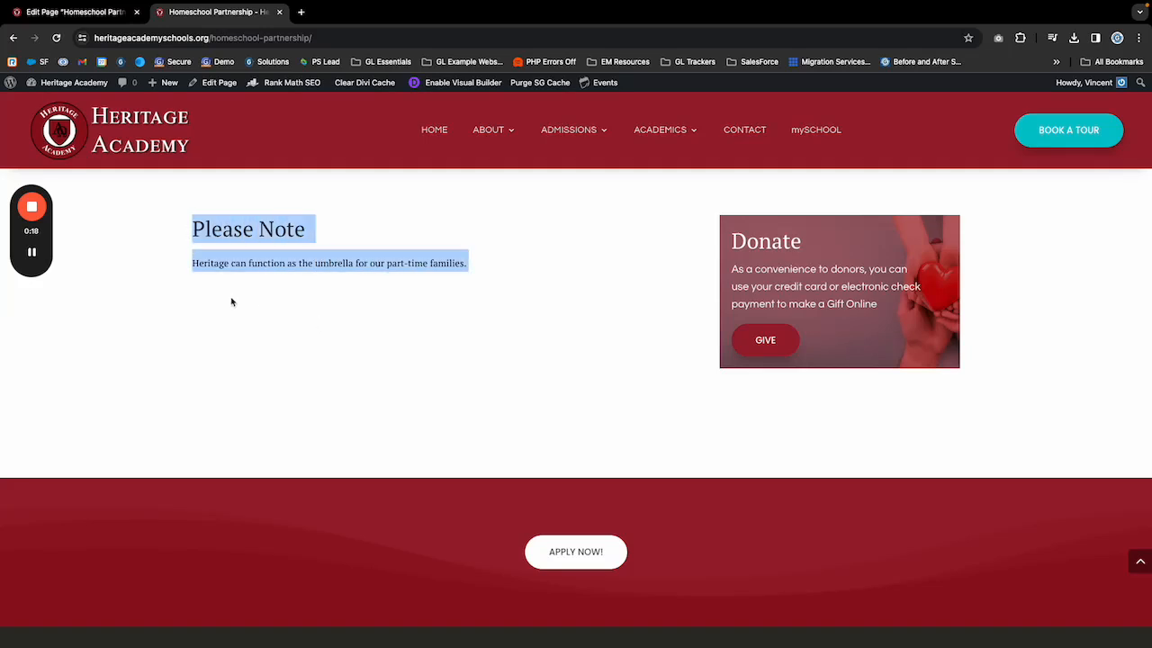
click(200, 279)
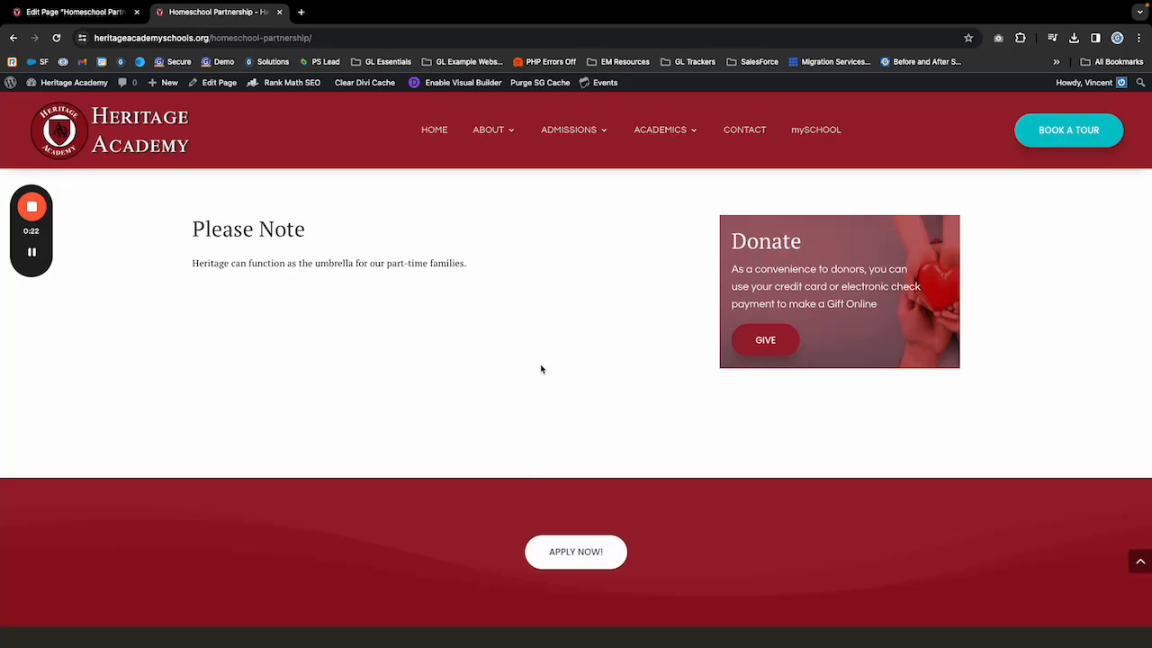
scroll(485, 324, up, 15)
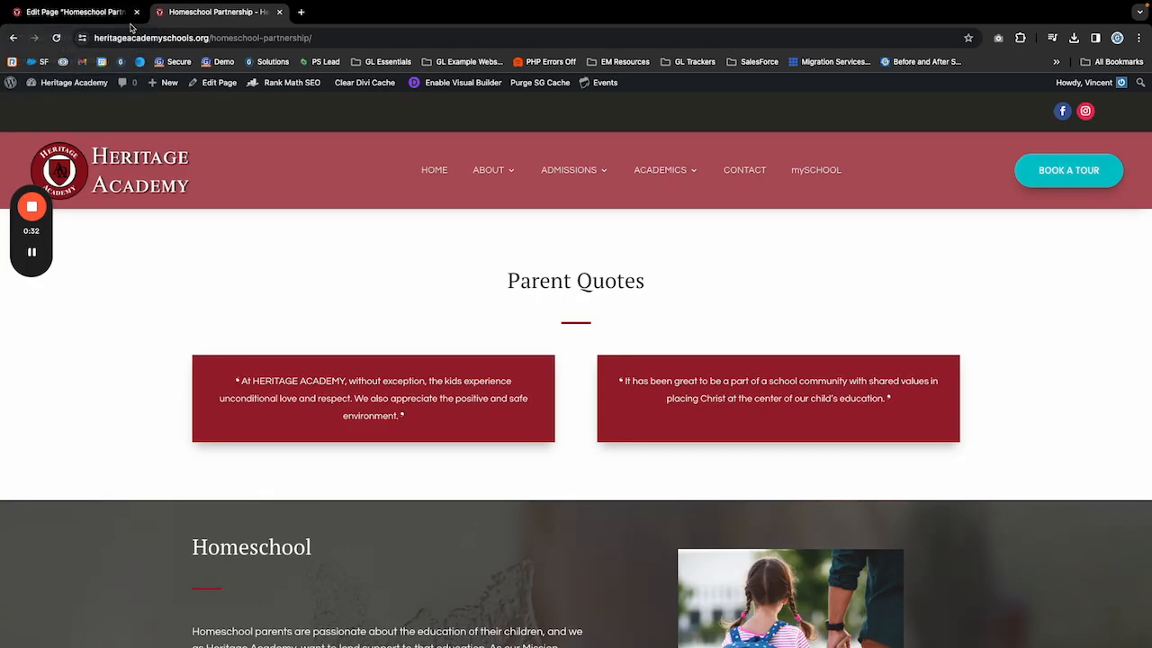
scroll(317, 303, down, 15)
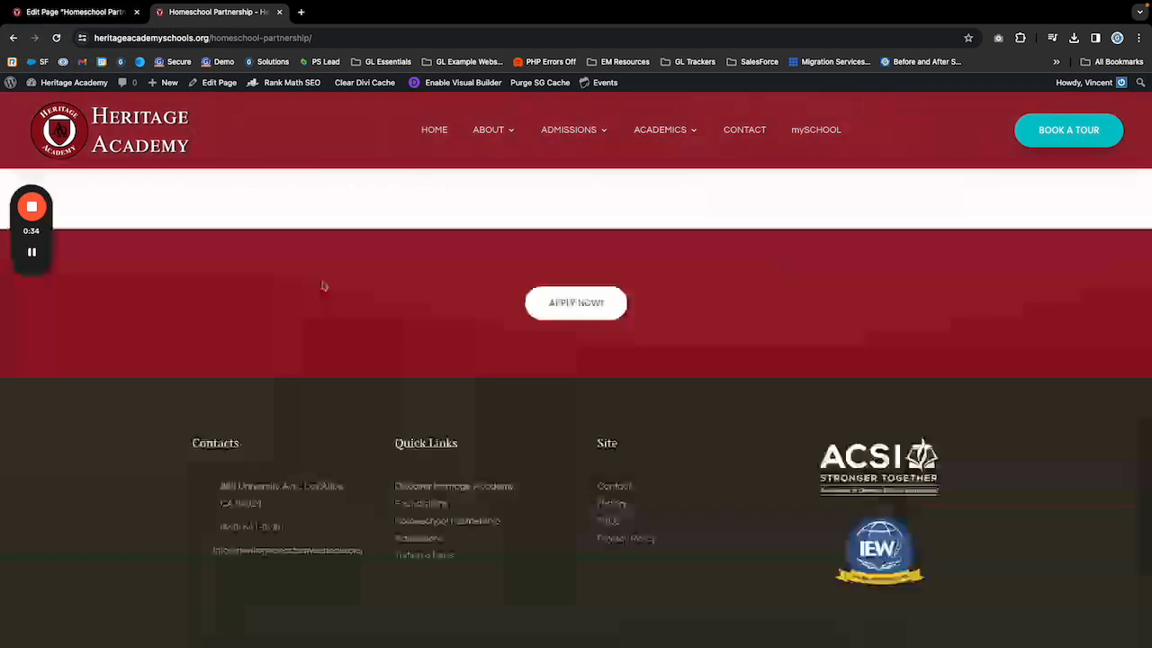
scroll(322, 283, up, 15)
scroll(314, 283, up, 1)
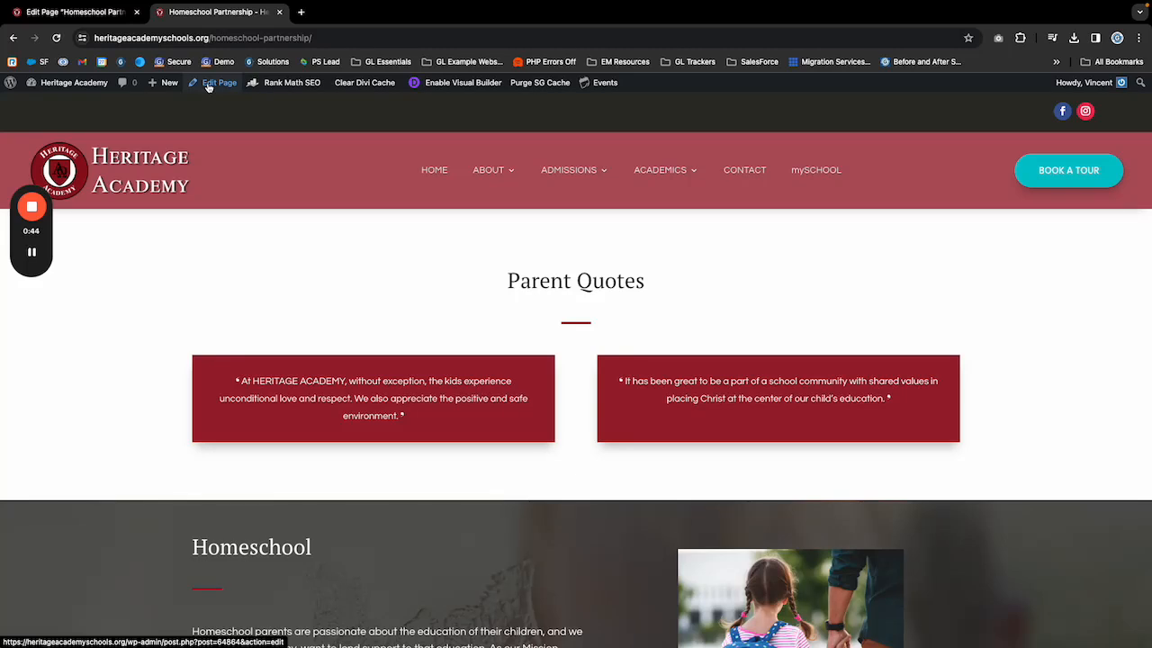
Go to the Heritage Academy site's WordPress dashboard and open the list of all pages.
click(54, 83)
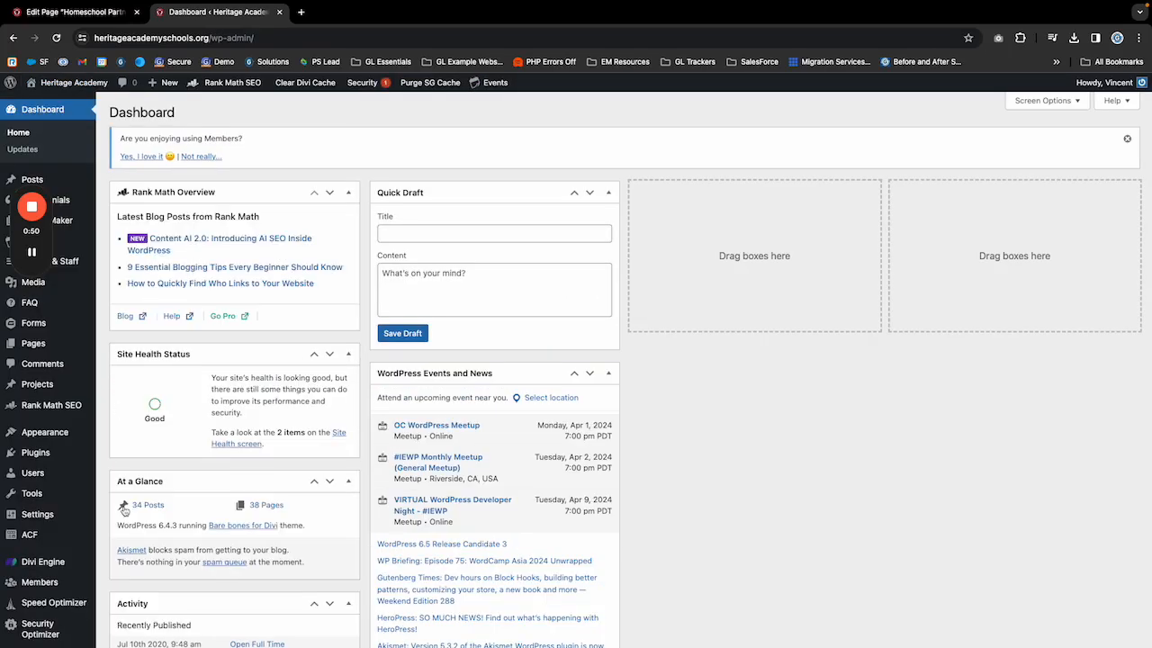
drag(48, 236, 966, 246)
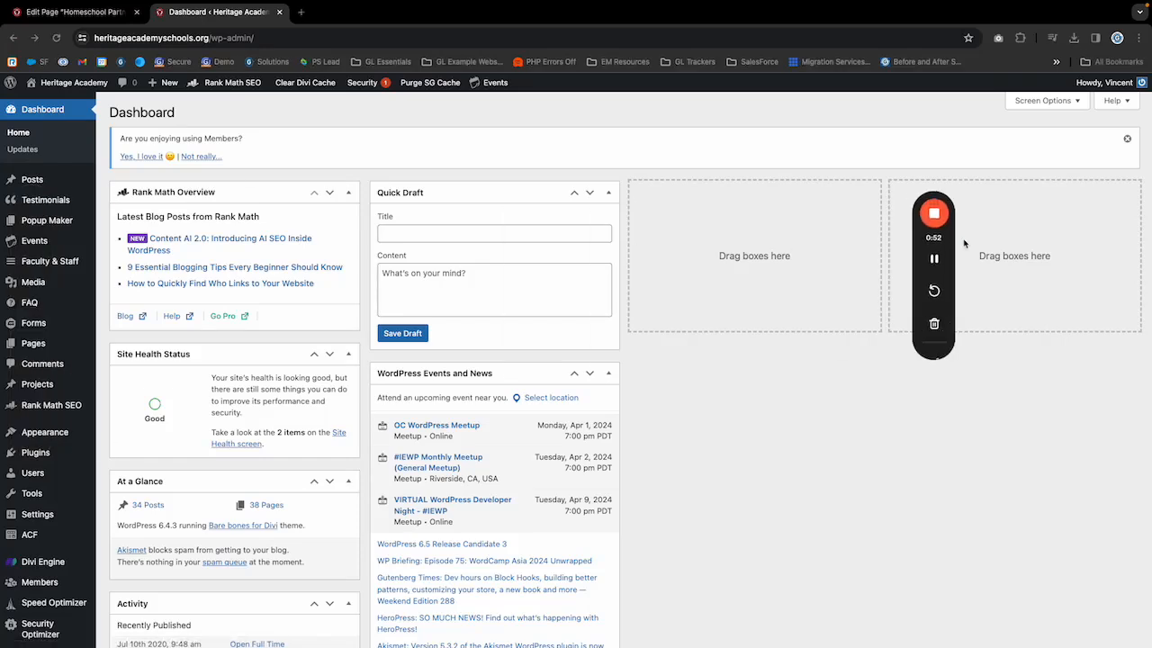
mouse_move(50, 349)
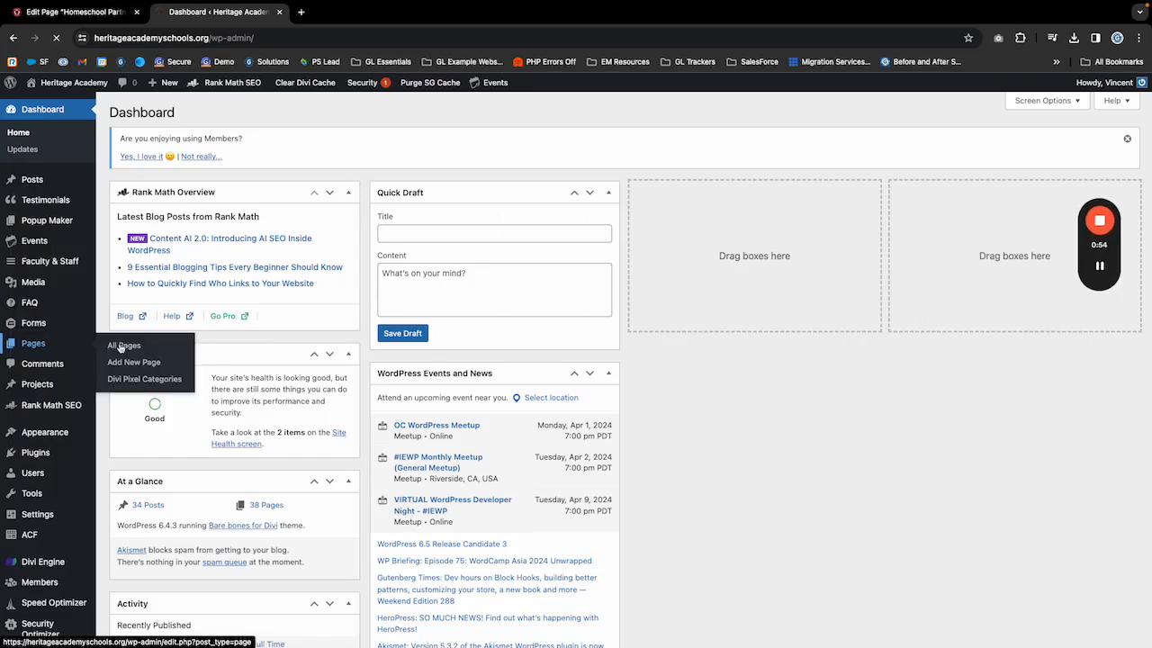
click(126, 345)
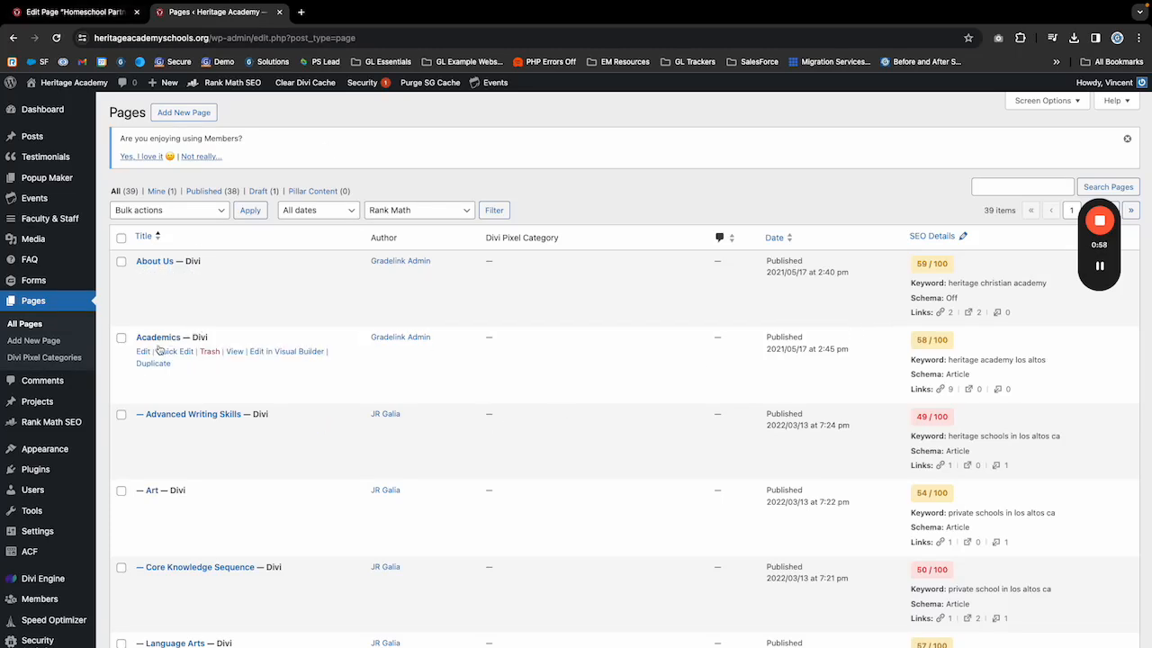
scroll(144, 354, down, 1)
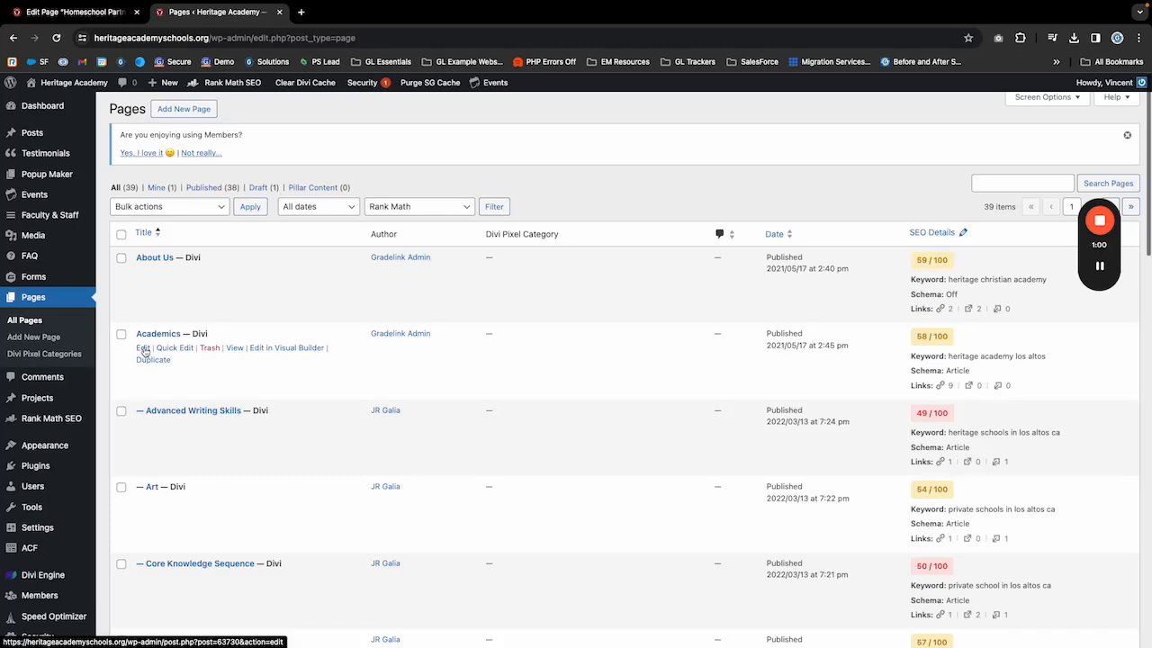
Switch to the already open Homeschool Partnership page editor, then collapse and re-expand its Publish box.
click(75, 12)
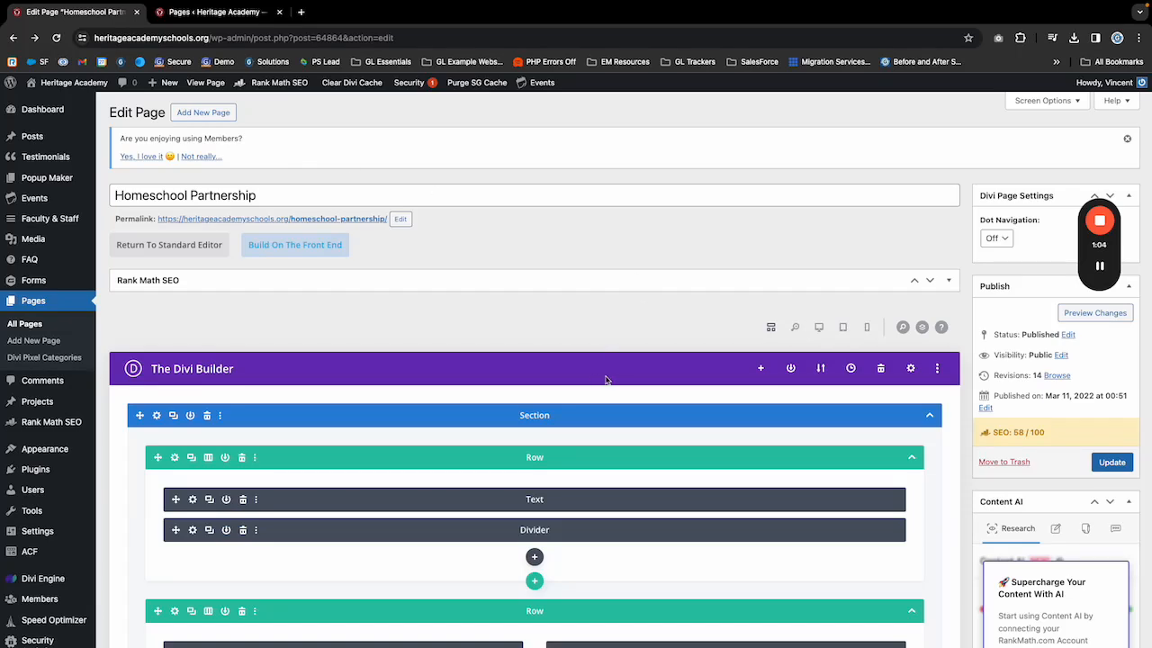
scroll(624, 381, down, 4)
scroll(629, 378, up, 4)
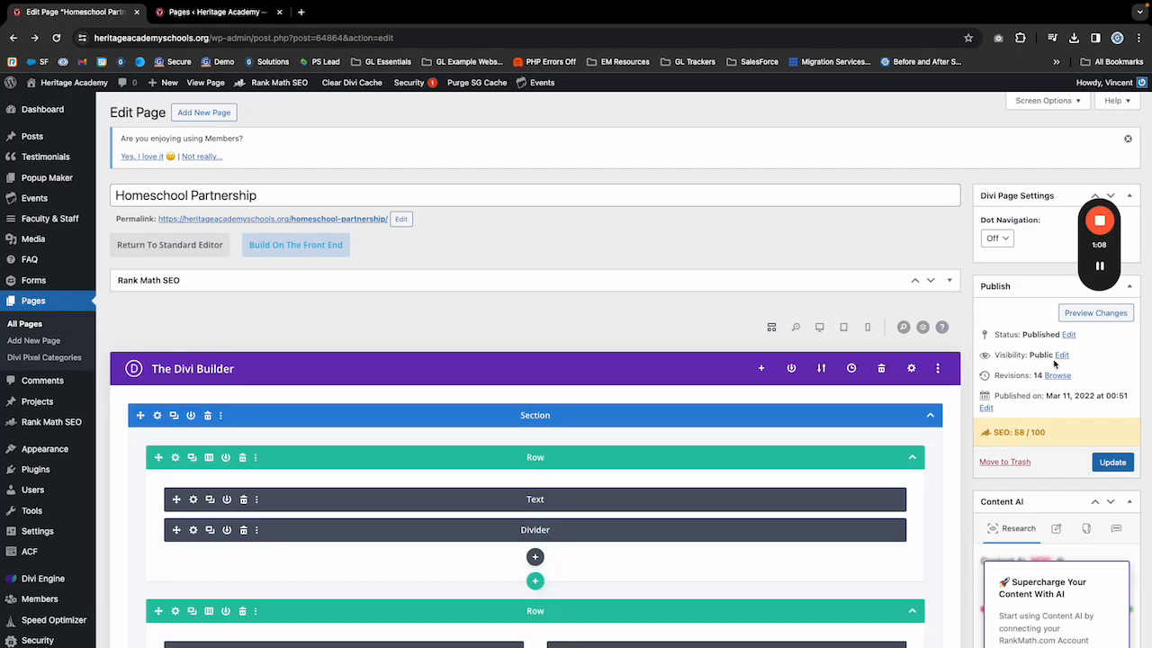
click(999, 287)
click(1005, 288)
click(1005, 287)
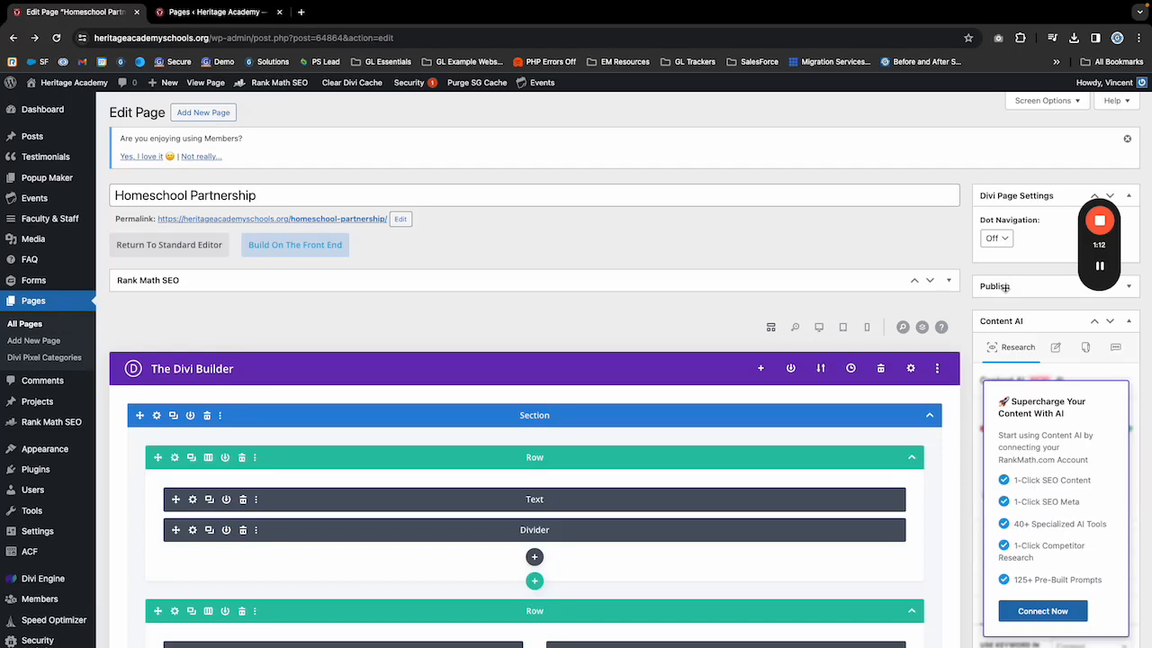
click(1005, 287)
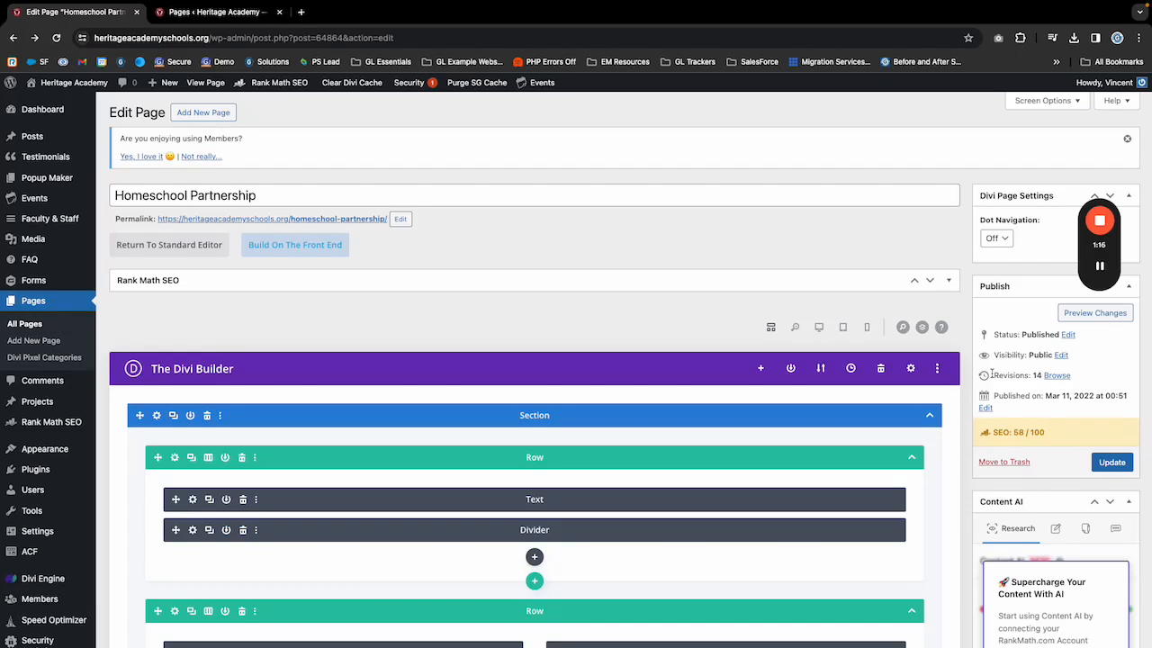
Open the revision history of the Homeschool Partnership page for comparison.
drag(991, 375, 1040, 375)
scroll(1049, 382, down, 1)
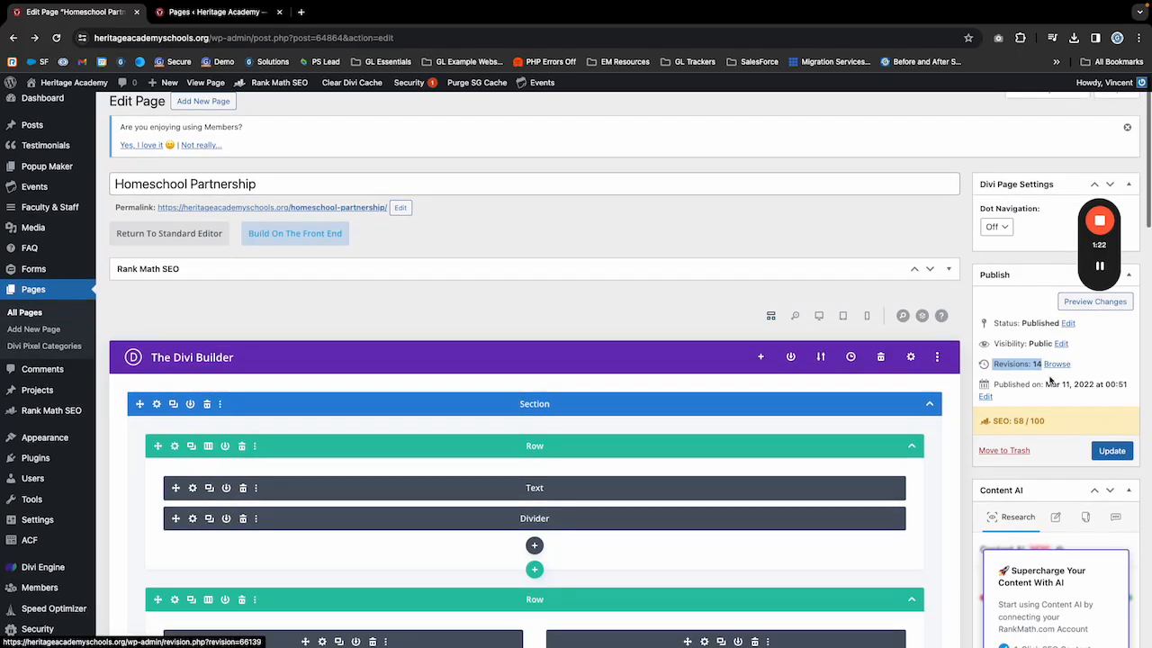
click(1053, 367)
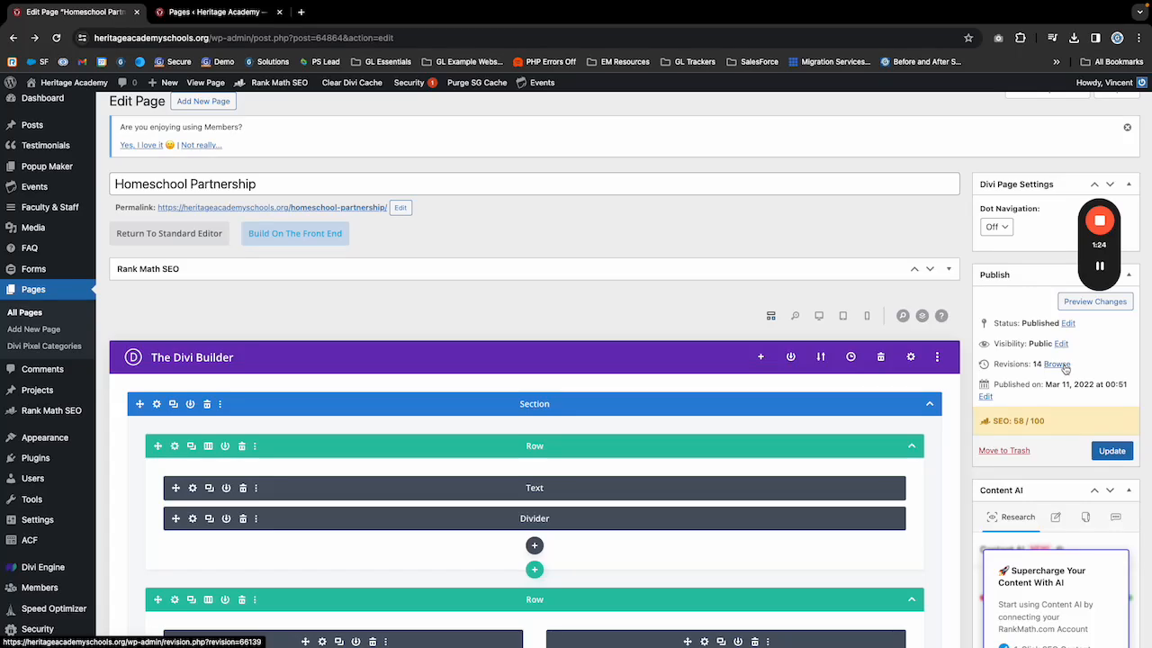
click(1058, 366)
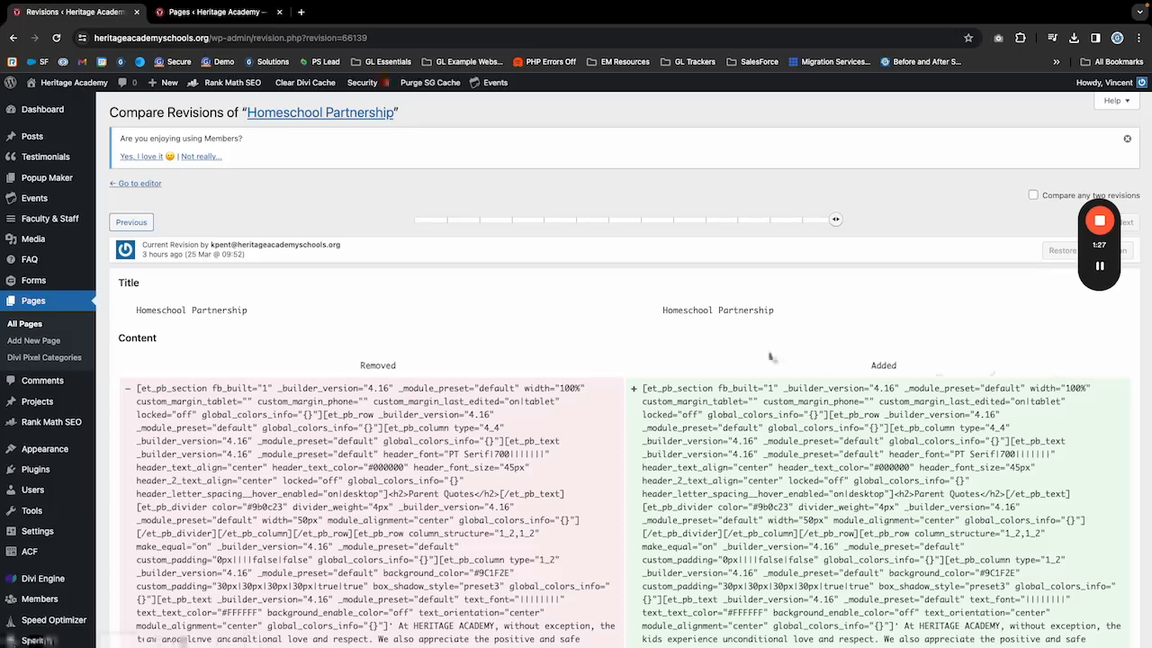
Move back one revision to the version of 6 Feb @ 17:10 and look over its content comparison.
mouse_move(836, 219)
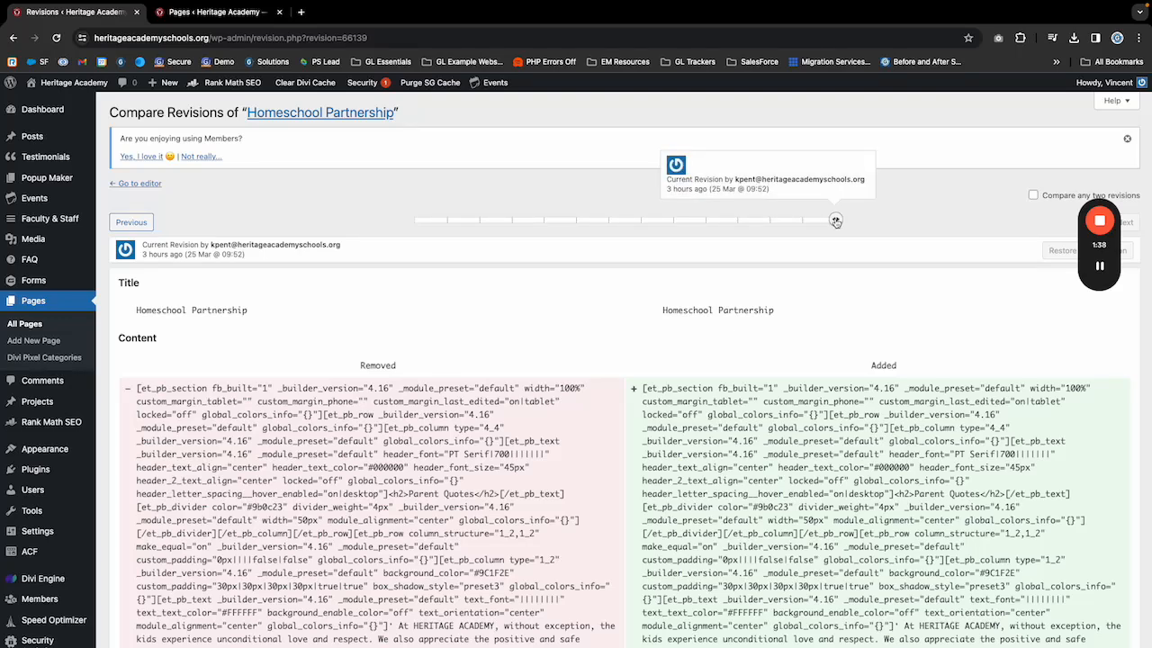
drag(836, 222, 804, 222)
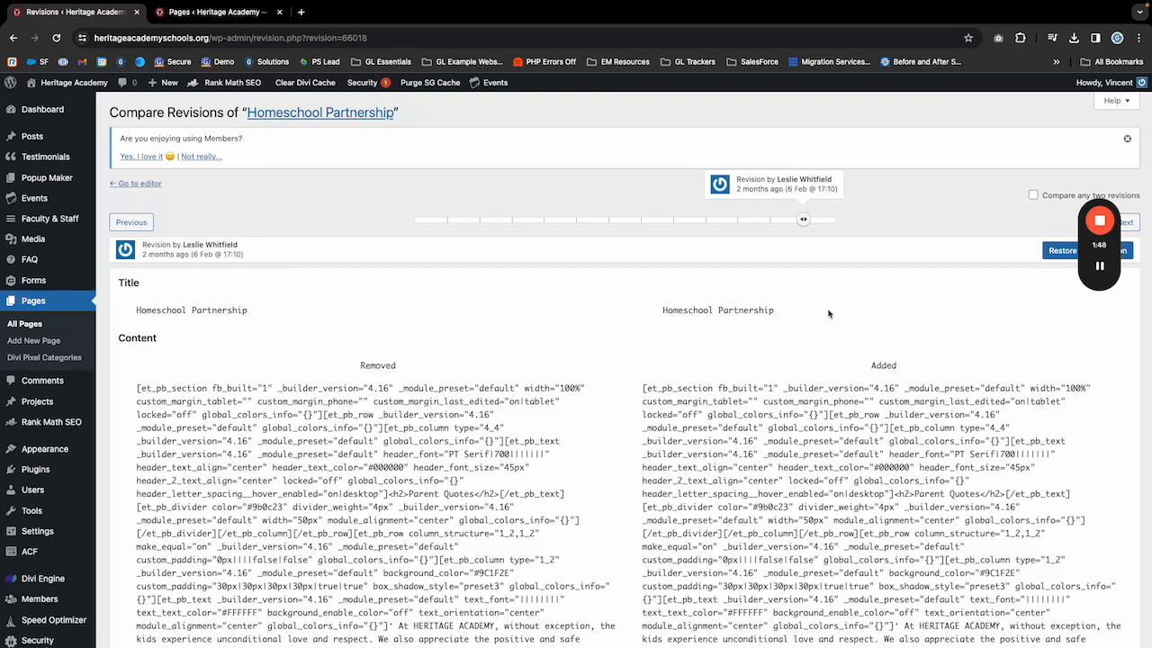
scroll(840, 270, down, 1)
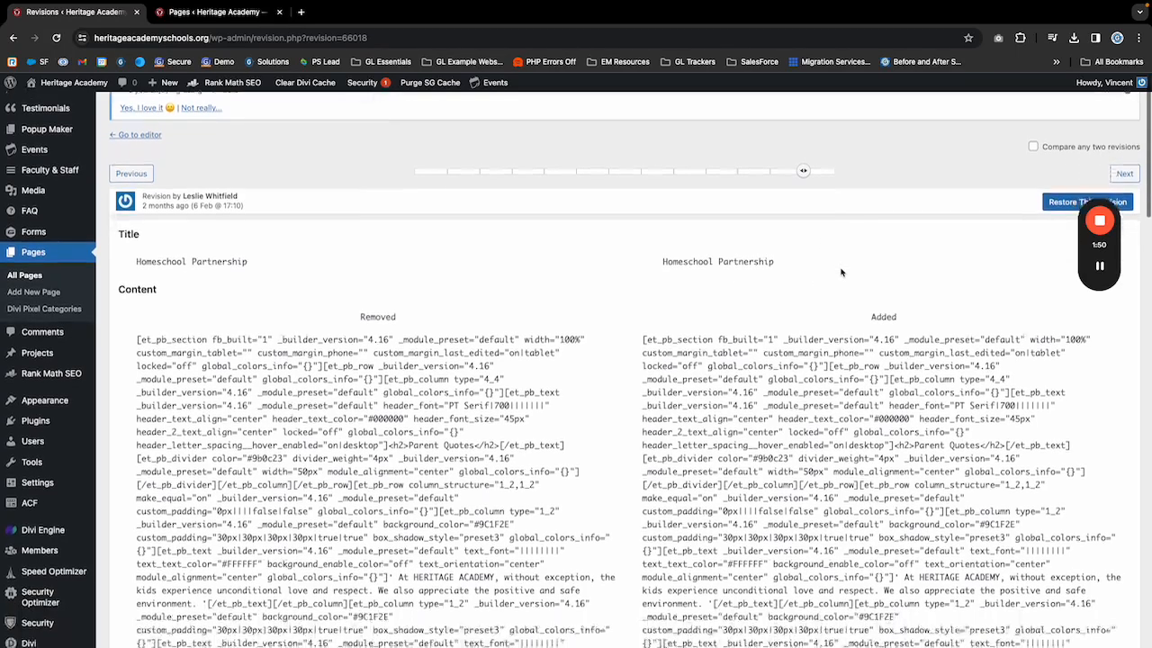
scroll(810, 280, up, 1)
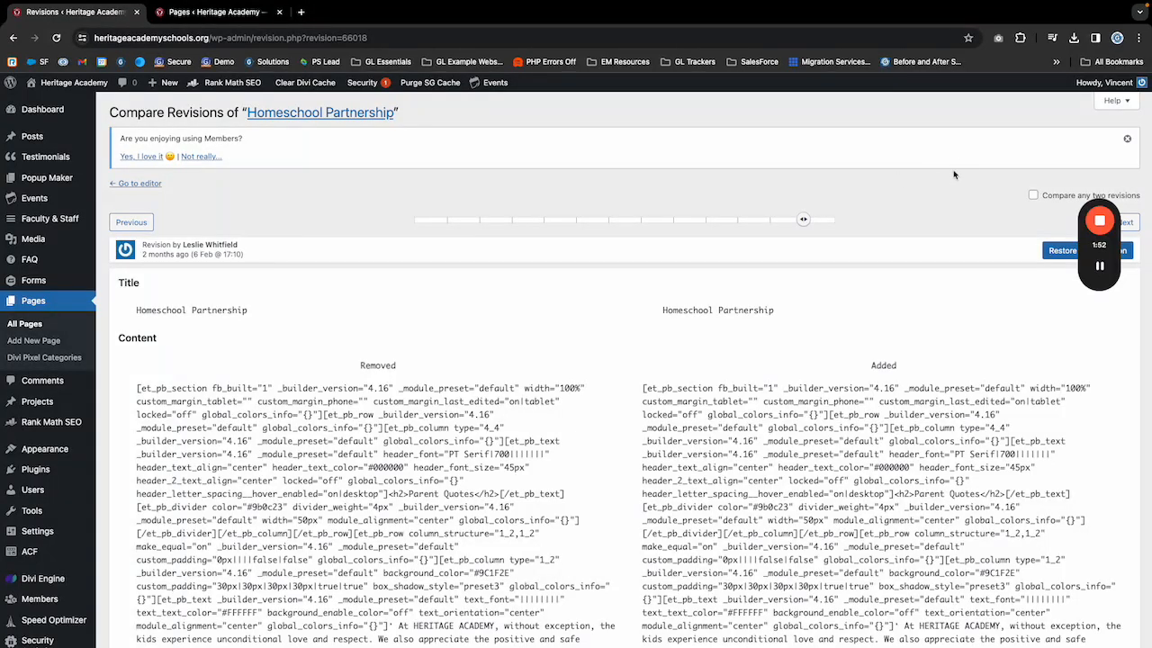
Restore the 6 Feb @ 17:10 revision of the Homeschool Partnership page and update the page.
drag(1102, 245, 1126, 367)
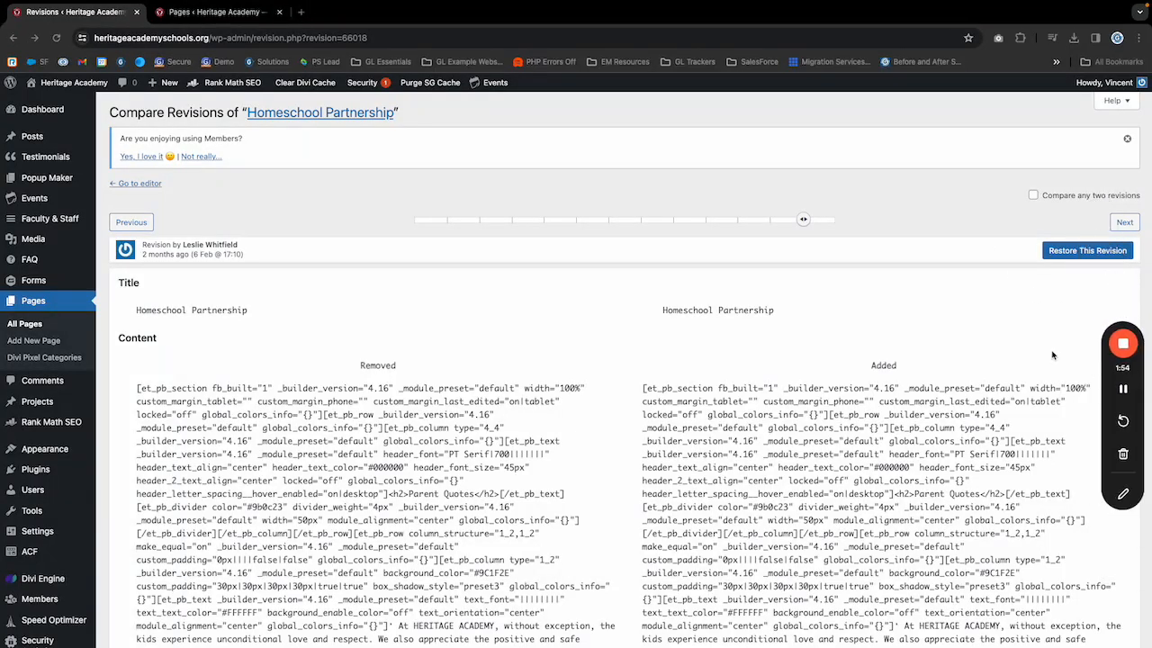
click(803, 220)
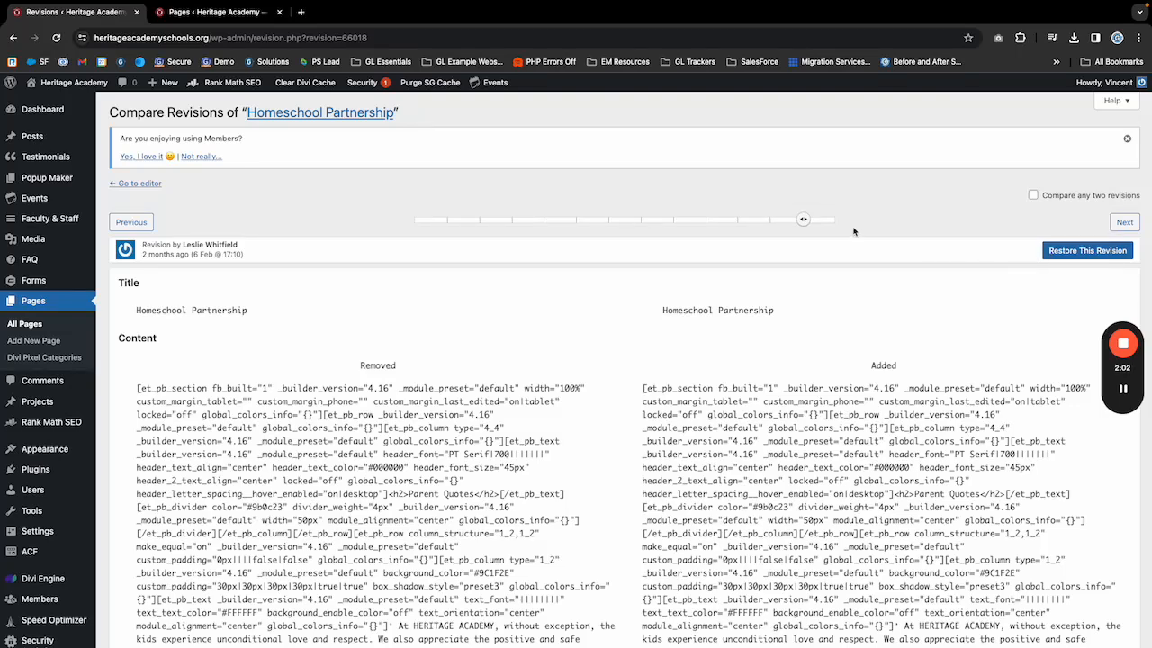
mouse_move(802, 220)
mouse_down()
mouse_move(873, 228)
mouse_move(798, 225)
mouse_up()
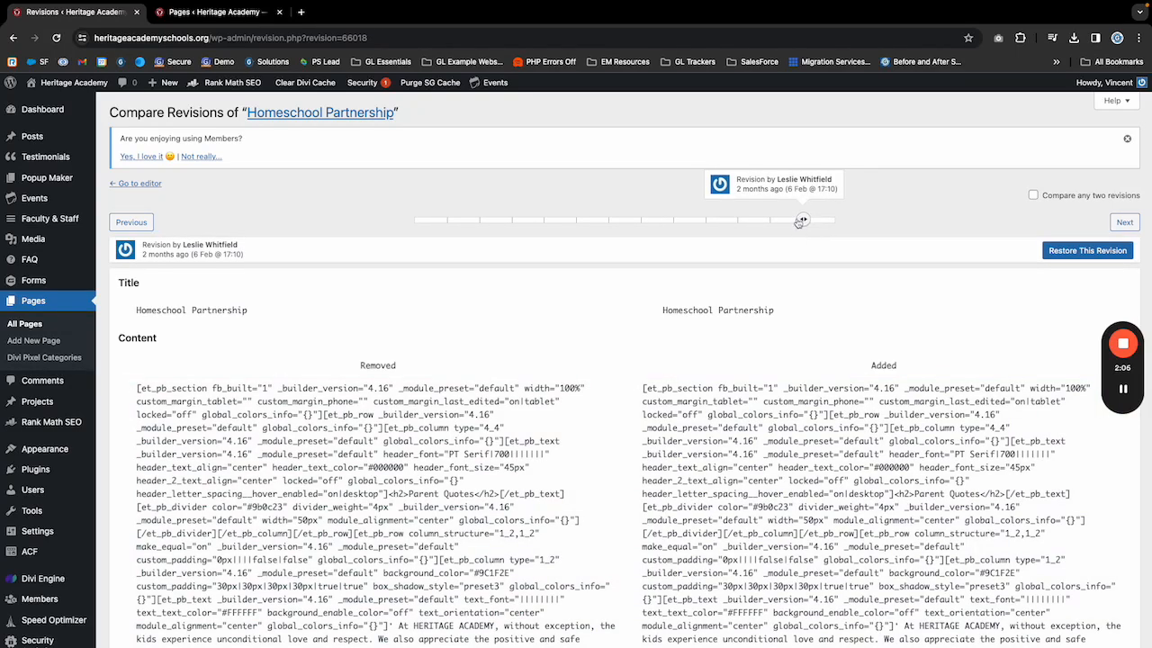
click(1085, 255)
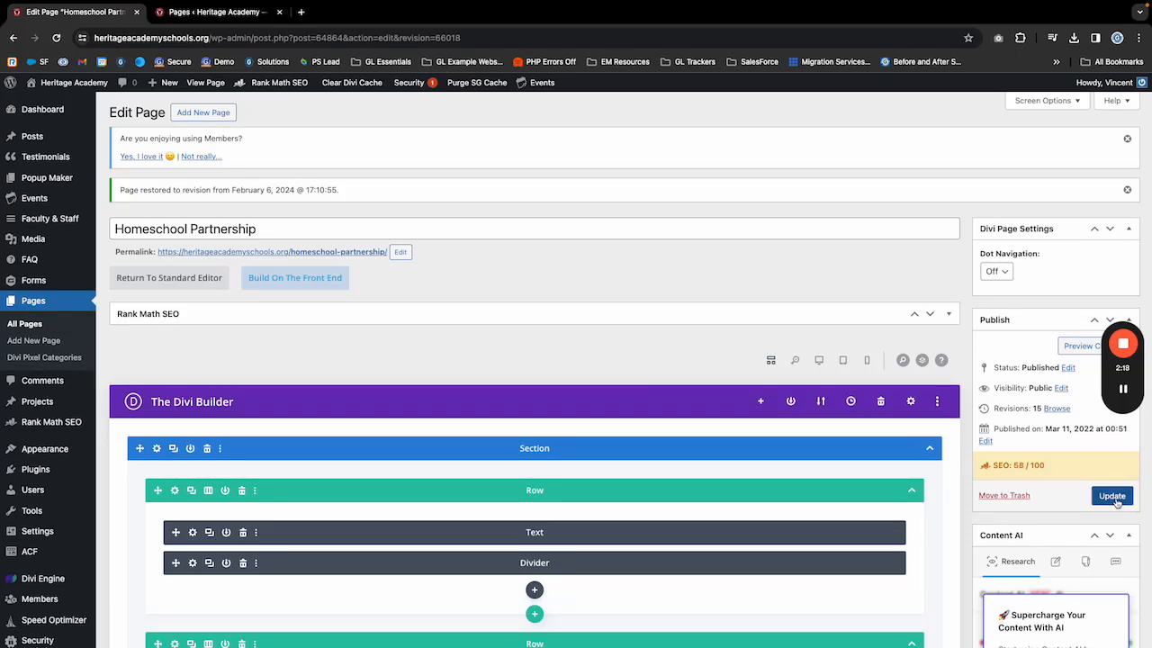
click(1112, 496)
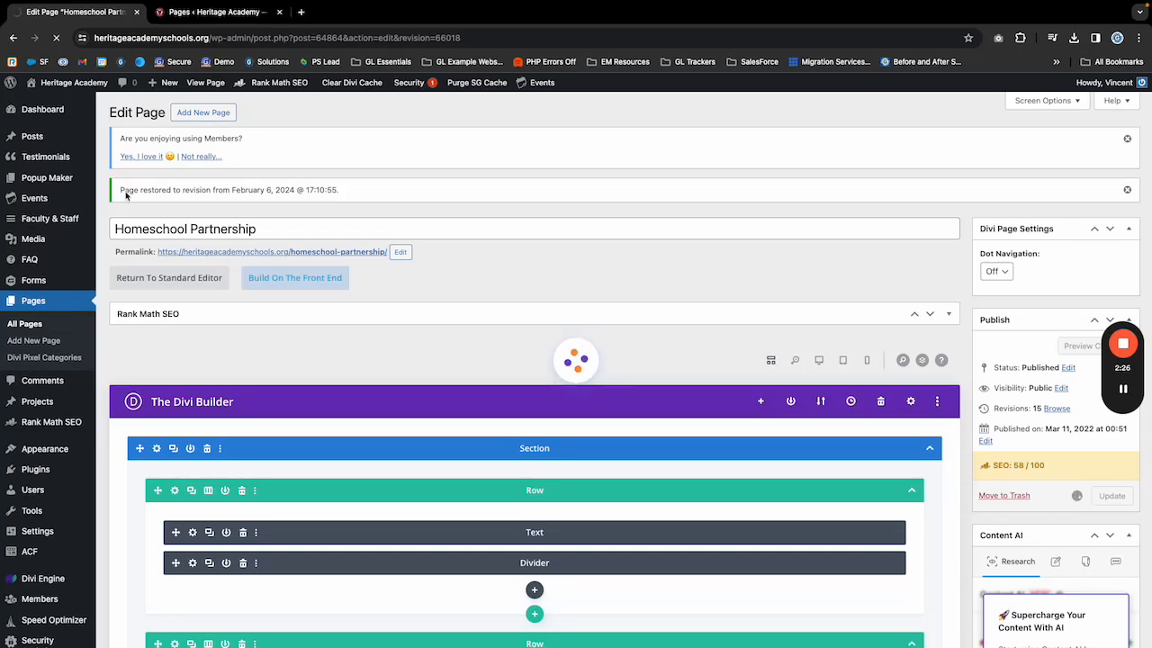
Open the updated Homeschool Partnership page from its permalink in a new browser tab.
click(212, 12)
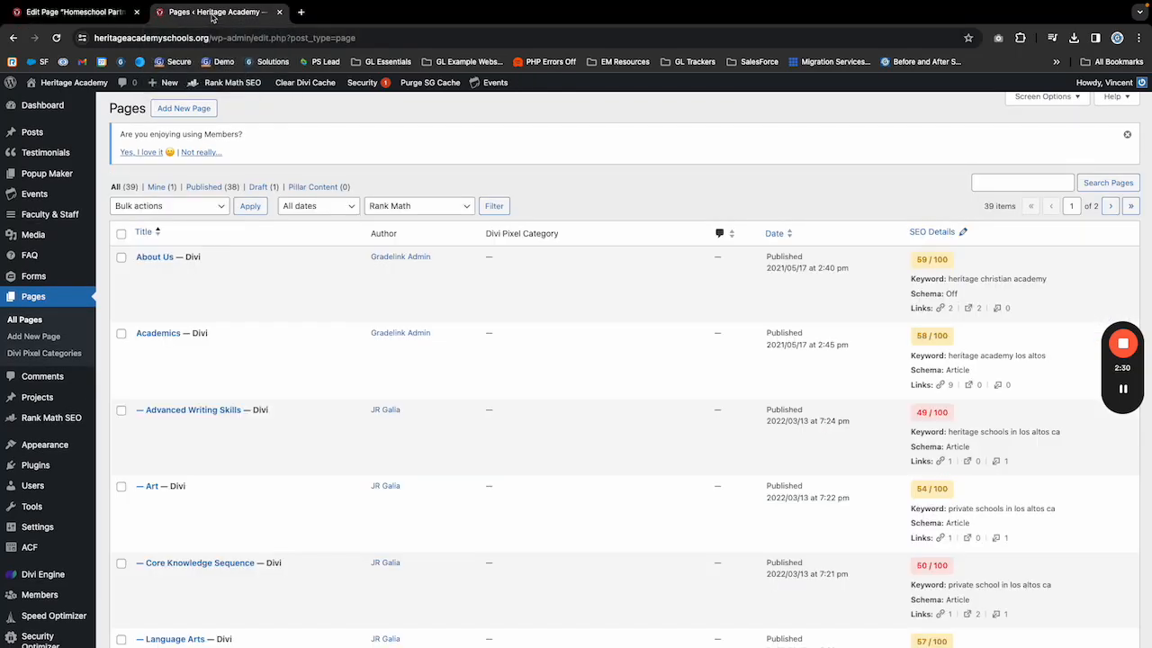
click(75, 13)
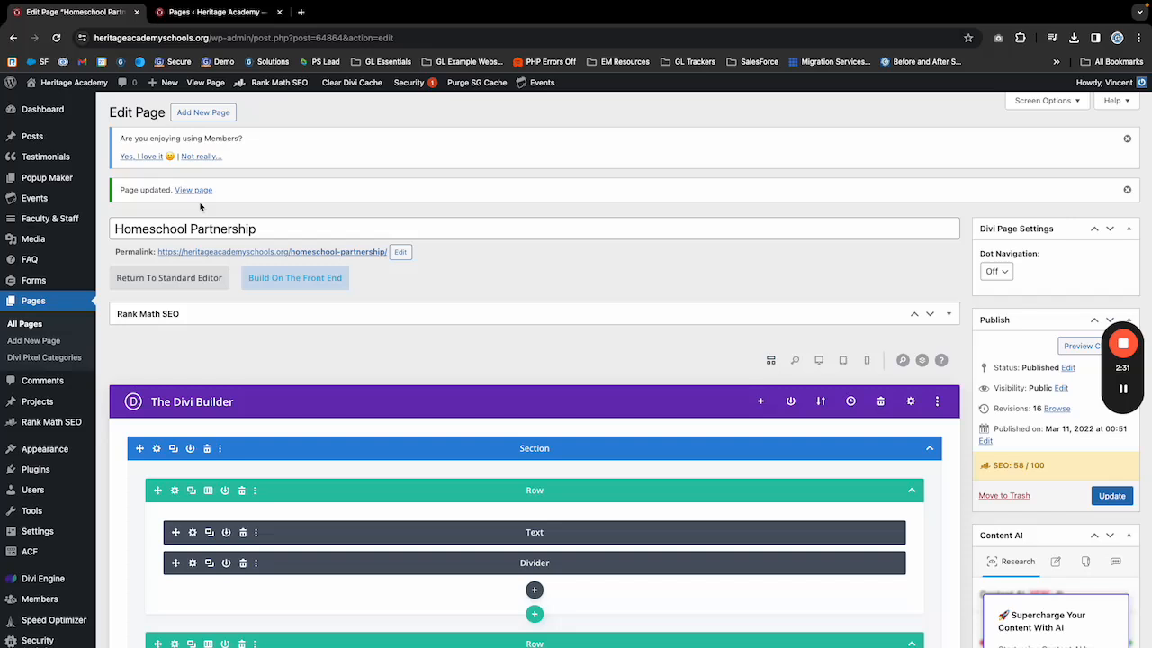
right_click(226, 254)
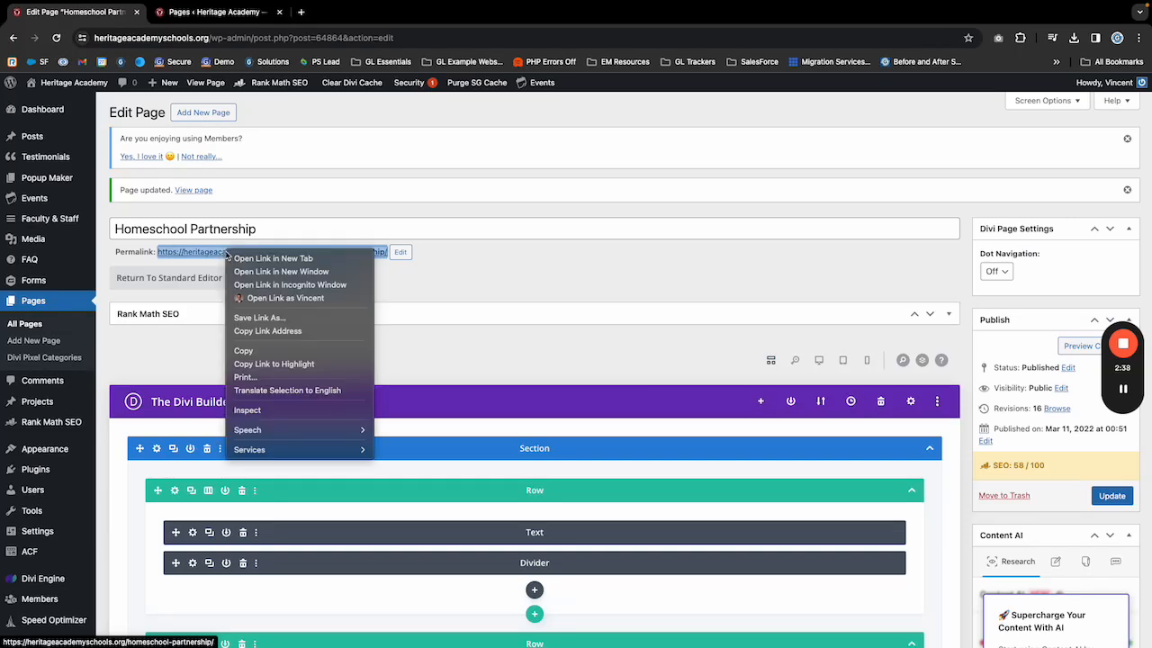
click(237, 258)
click(171, 13)
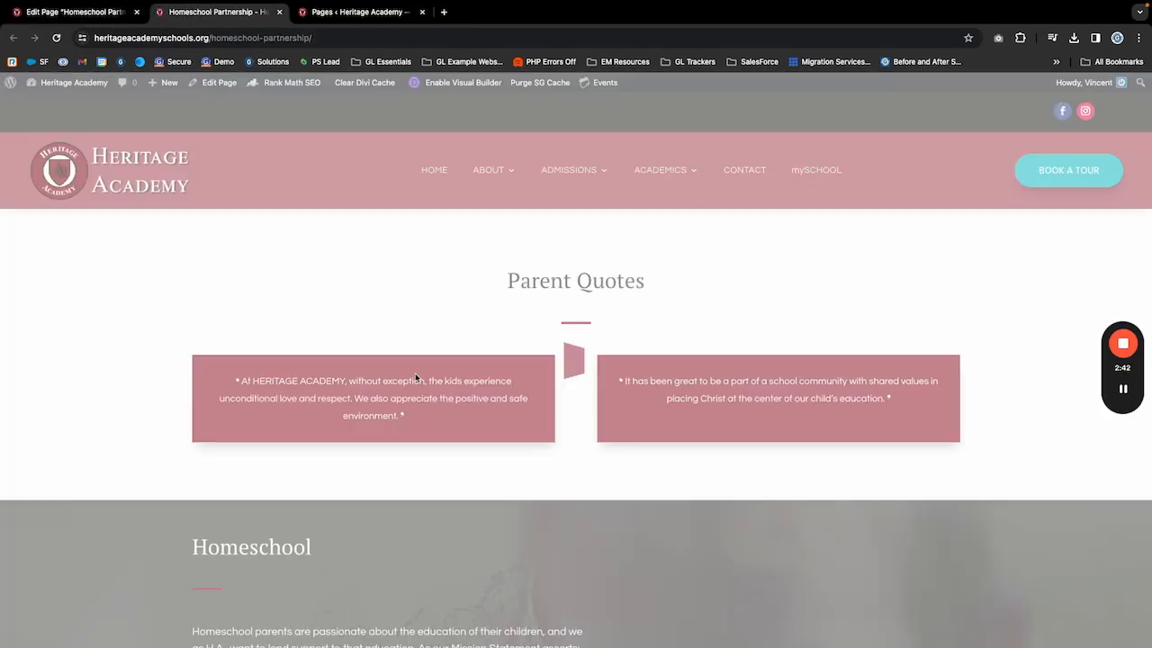
Check the restored live page, examining the Please Note heading and the text beneath it.
scroll(417, 373, down, 15)
scroll(417, 373, up, 6)
scroll(404, 378, up, 1)
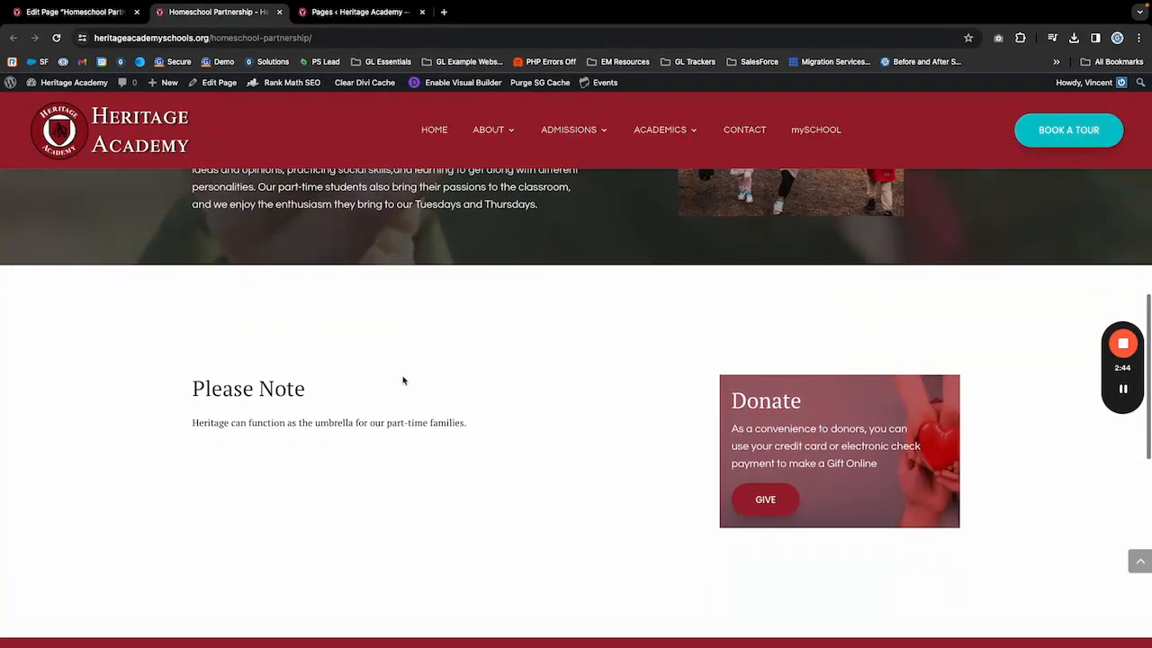
drag(259, 385, 318, 457)
click(315, 451)
scroll(314, 450, down, 4)
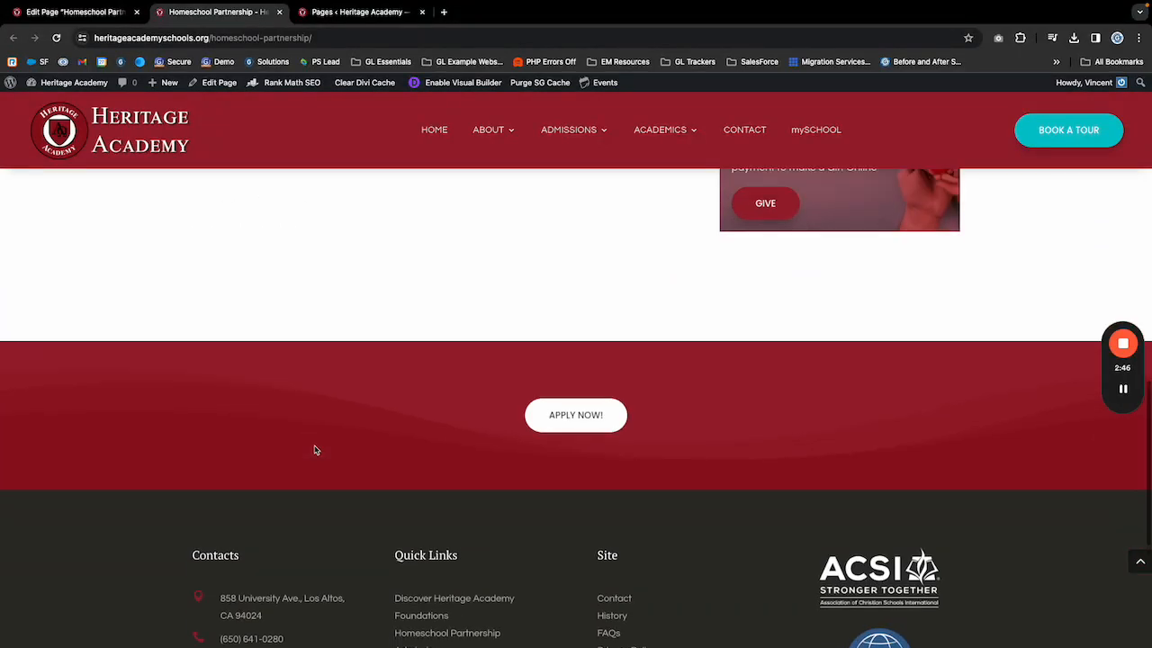
scroll(312, 450, up, 2)
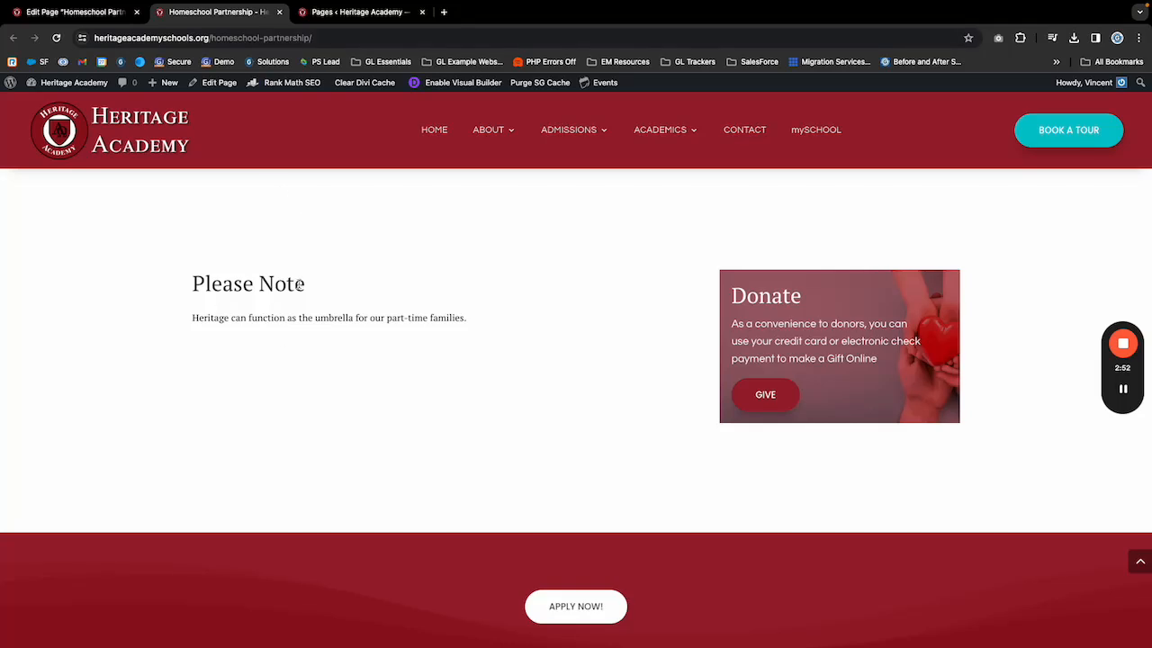
triple_click(254, 320)
click(333, 337)
drag(268, 315, 509, 352)
click(494, 375)
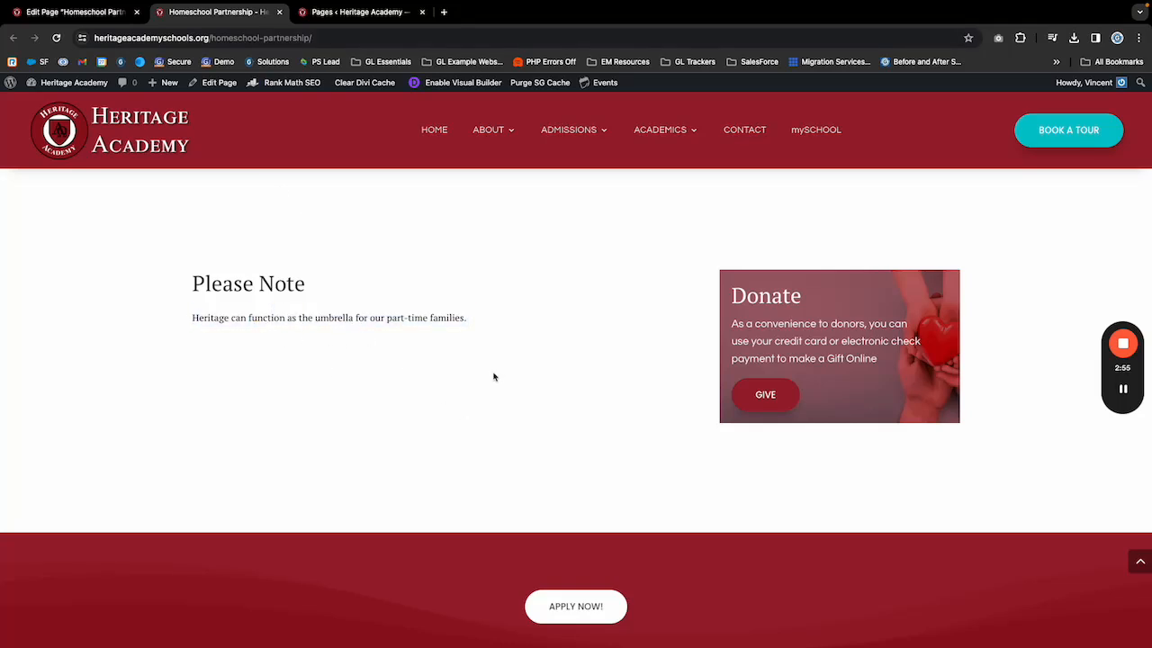
Restore the Homeschool Partnership page to its May 10, 2022 @ 23:09:35 revision and update the page.
click(72, 11)
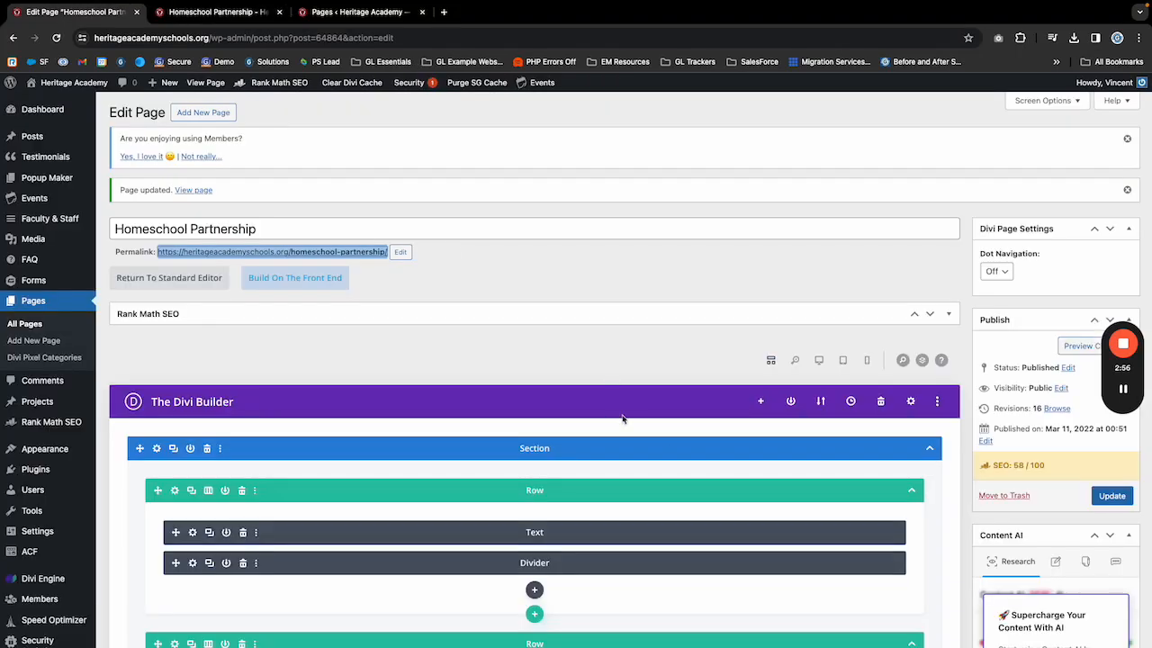
click(1058, 409)
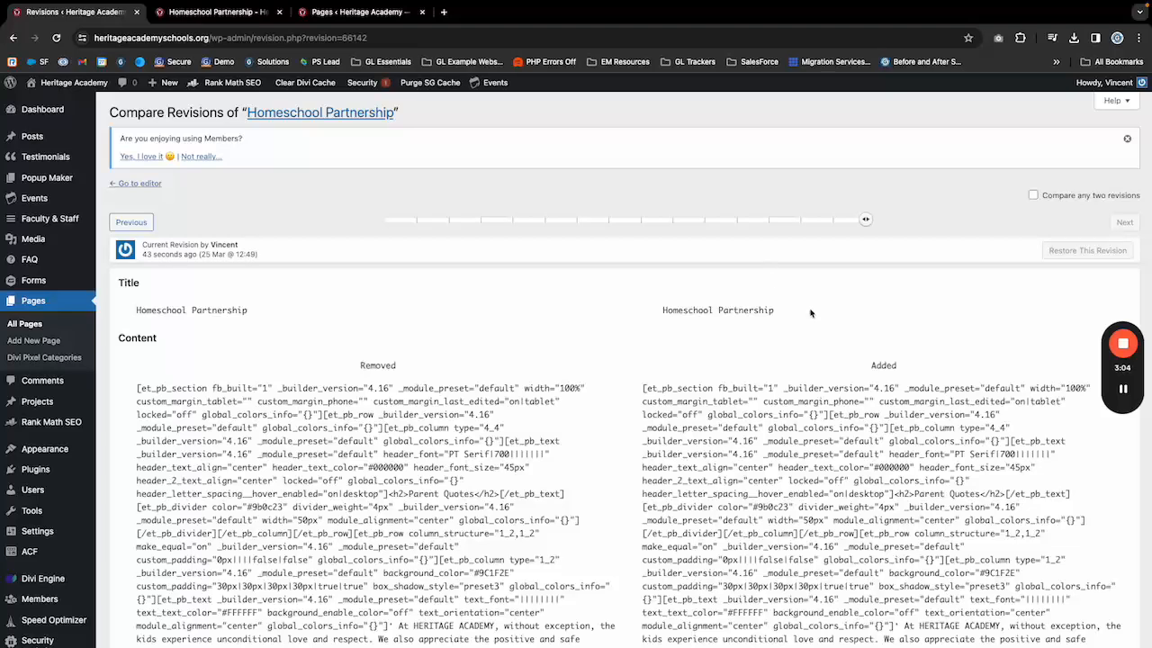
drag(864, 217, 748, 224)
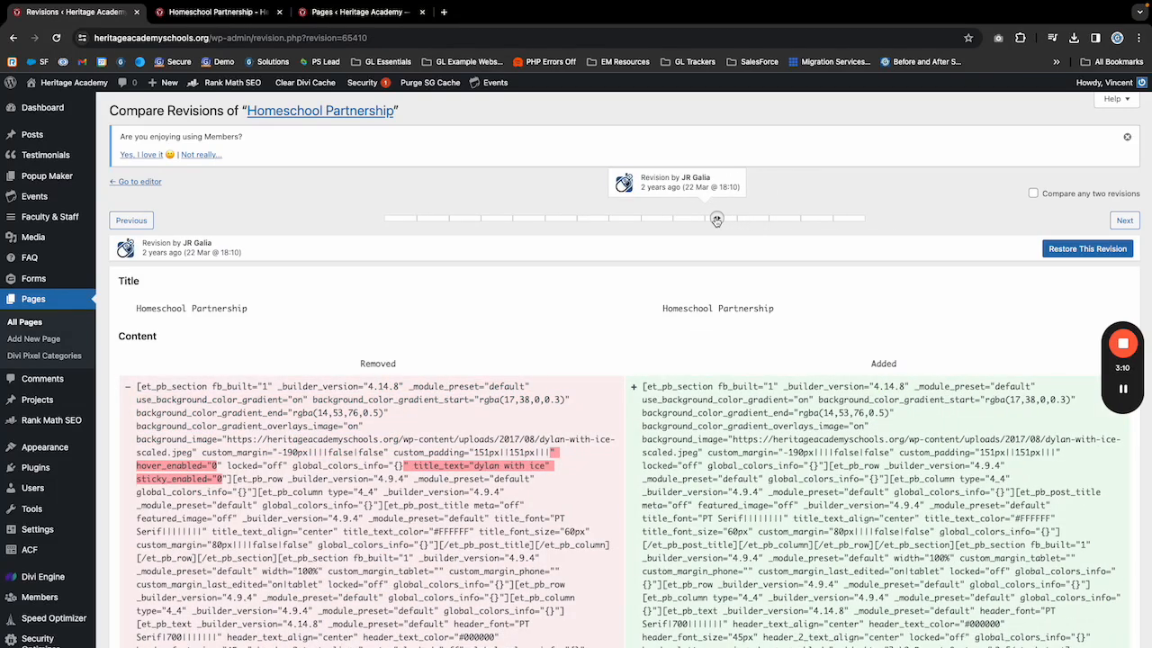
click(1080, 250)
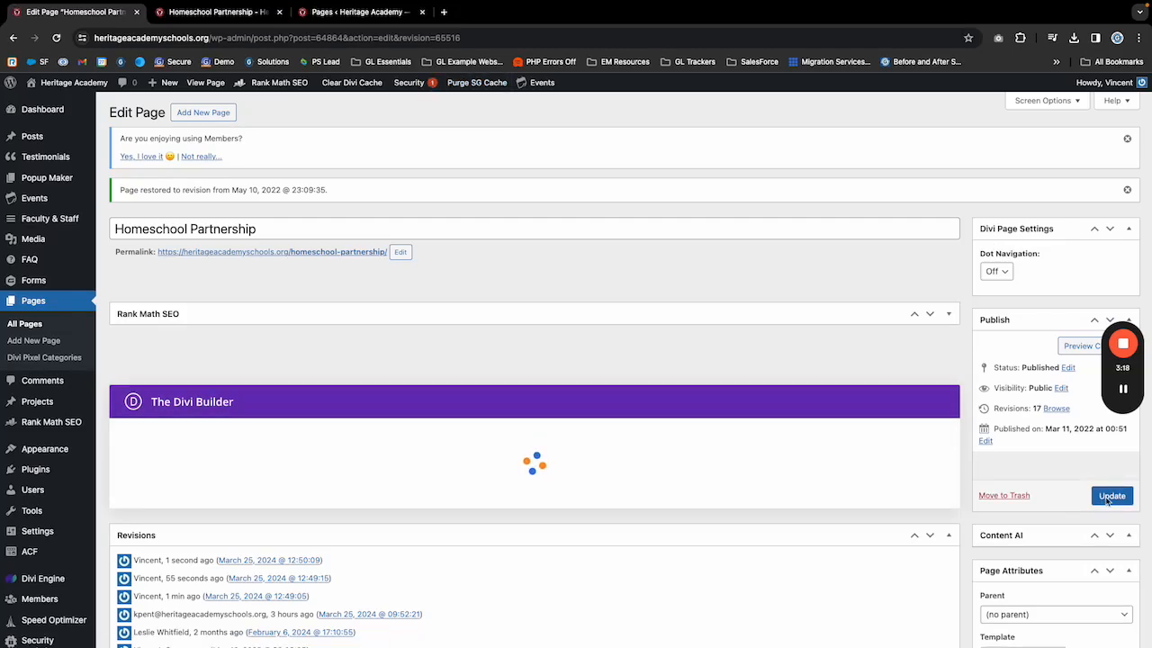
click(1111, 497)
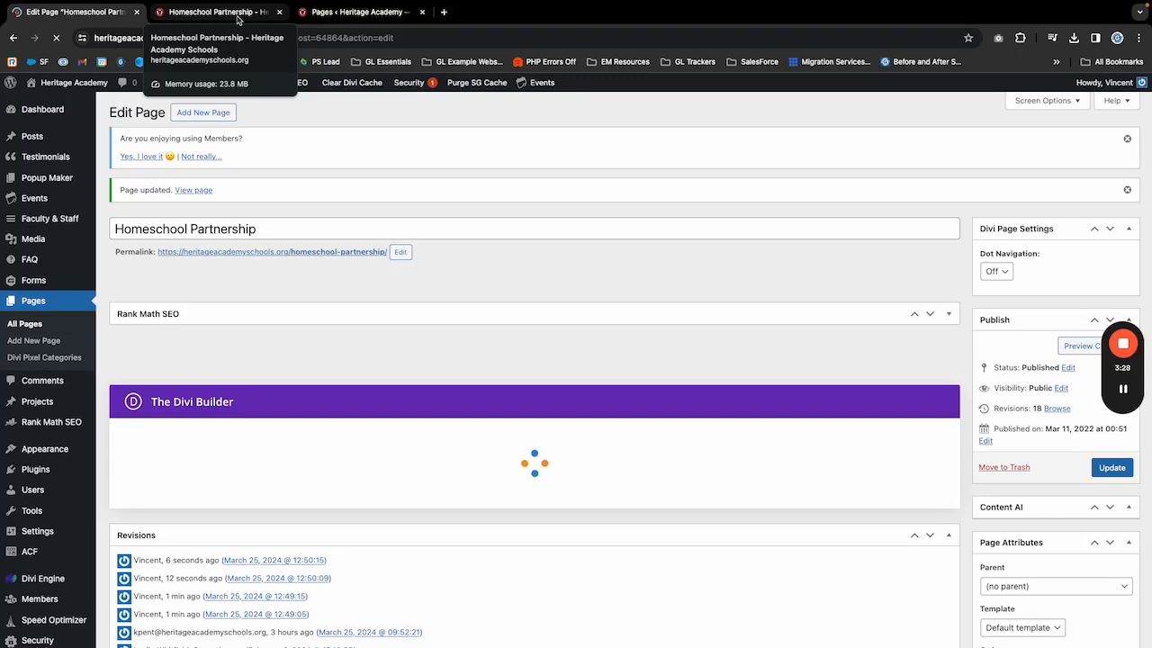
Reload the live Homeschool Partnership page and examine the Please Note text and the Donate box.
click(238, 18)
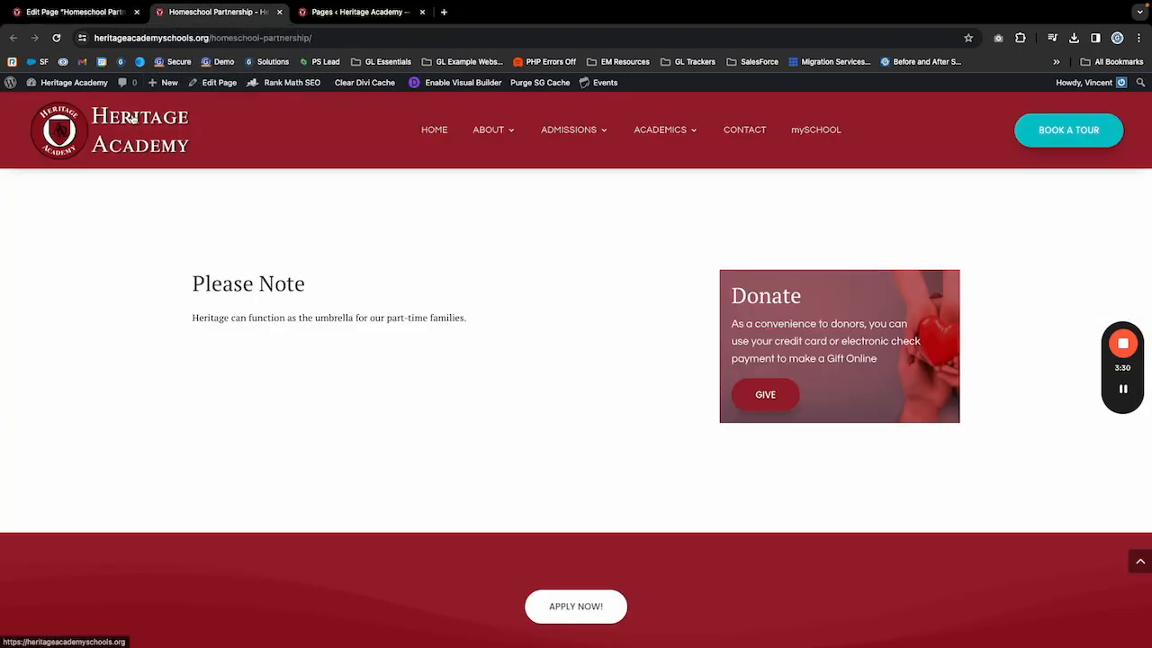
key(super+r)
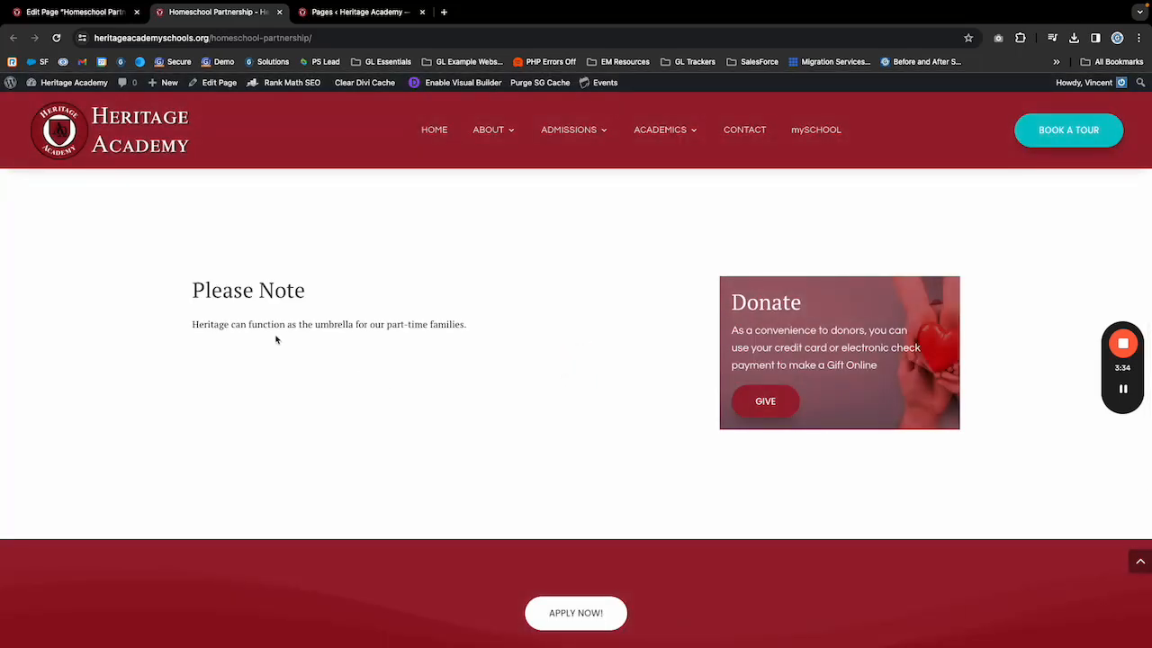
drag(263, 328, 509, 336)
click(658, 337)
drag(841, 318, 831, 359)
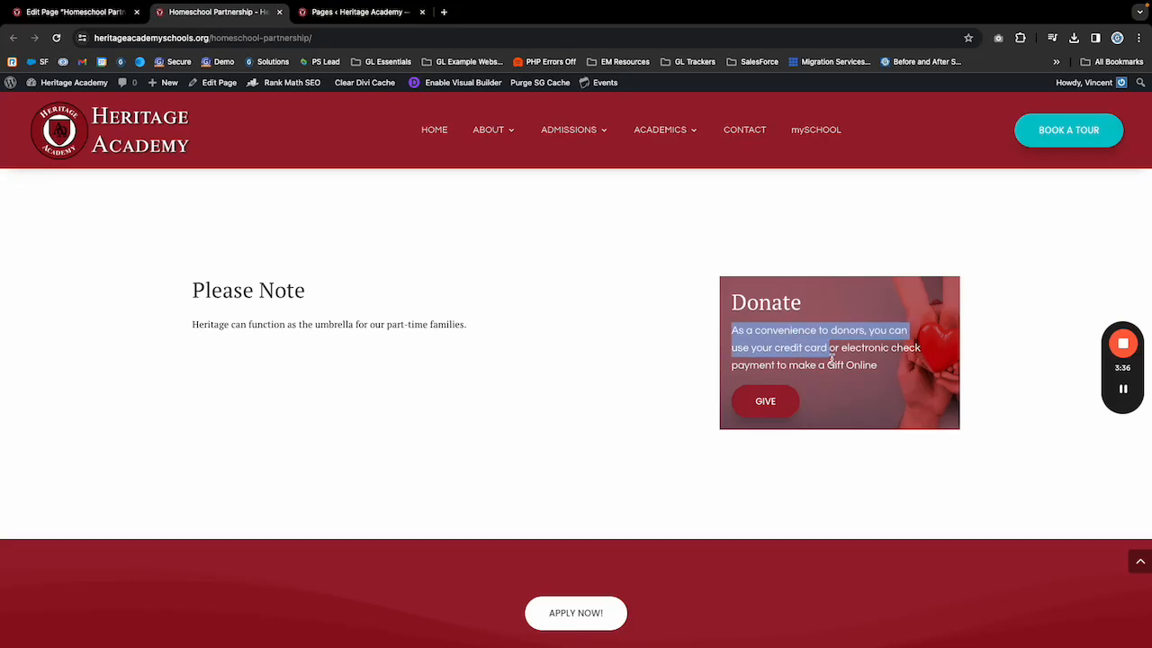
click(617, 375)
Look through the rest of the live page, examining the Parent Quotes and Homeschool sections.
scroll(576, 376, up, 5)
scroll(533, 377, down, 6)
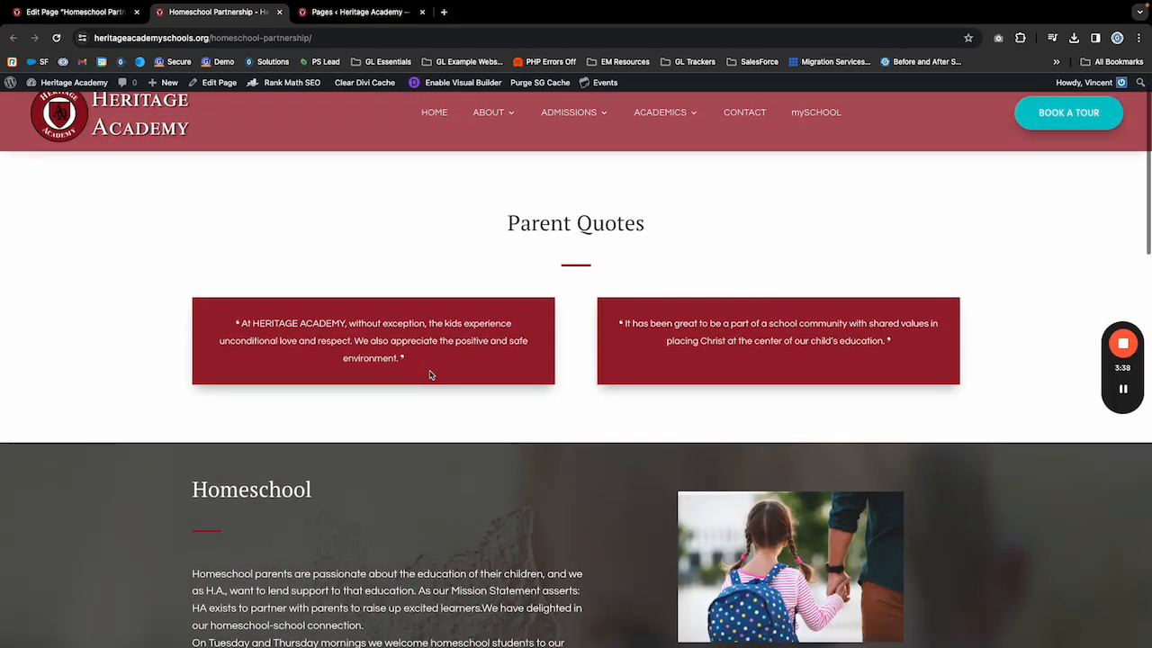
scroll(471, 424, up, 2)
scroll(565, 404, down, 1)
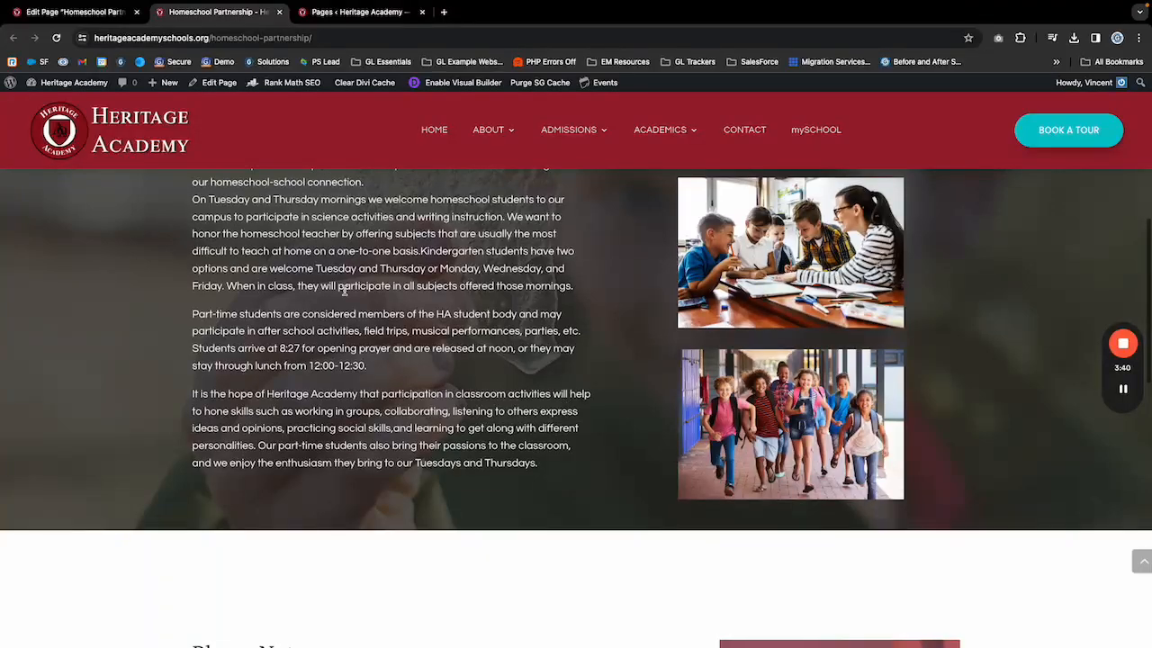
scroll(396, 303, down, 8)
scroll(229, 178, up, 6)
scroll(270, 297, up, 3)
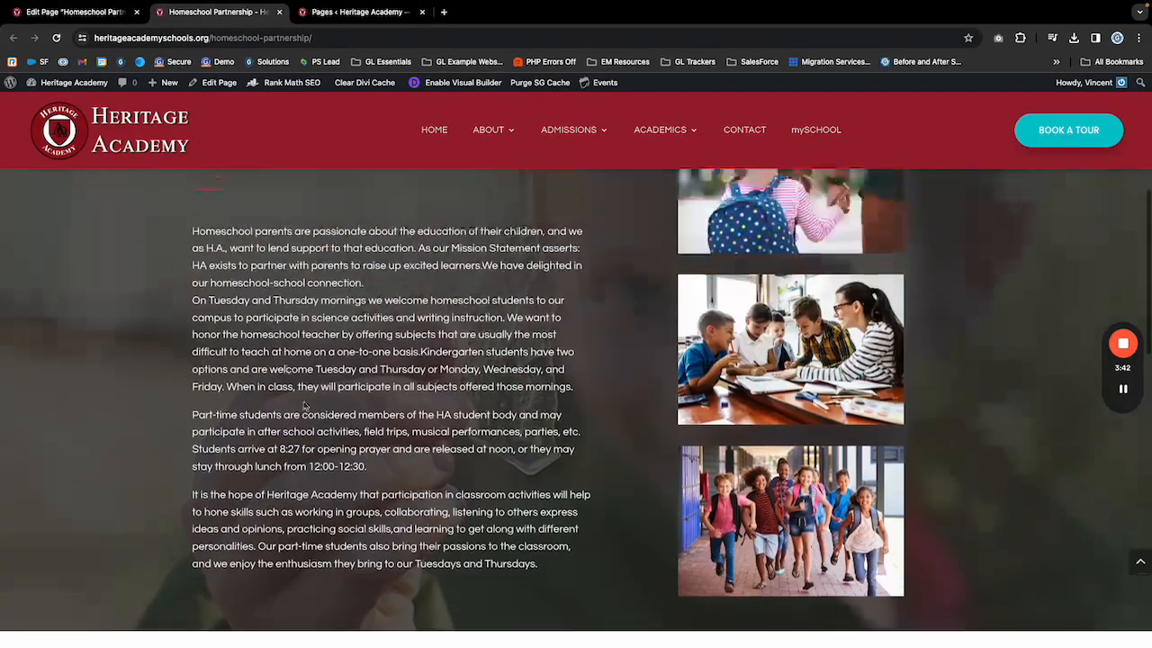
scroll(319, 501, up, 4)
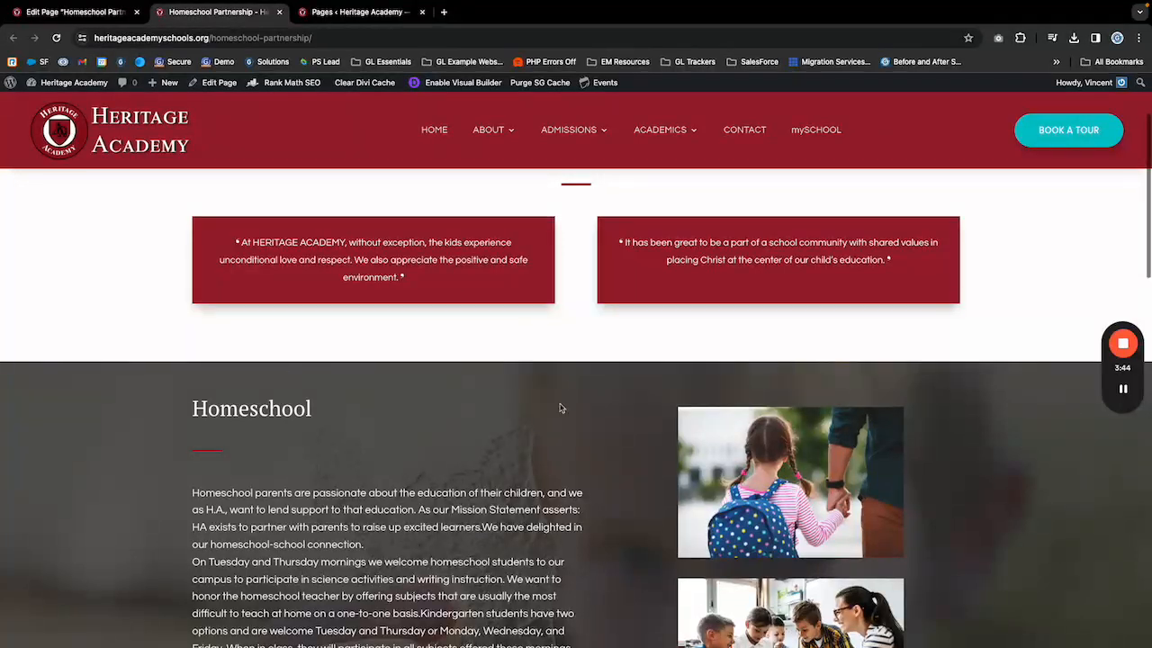
scroll(501, 386, up, 2)
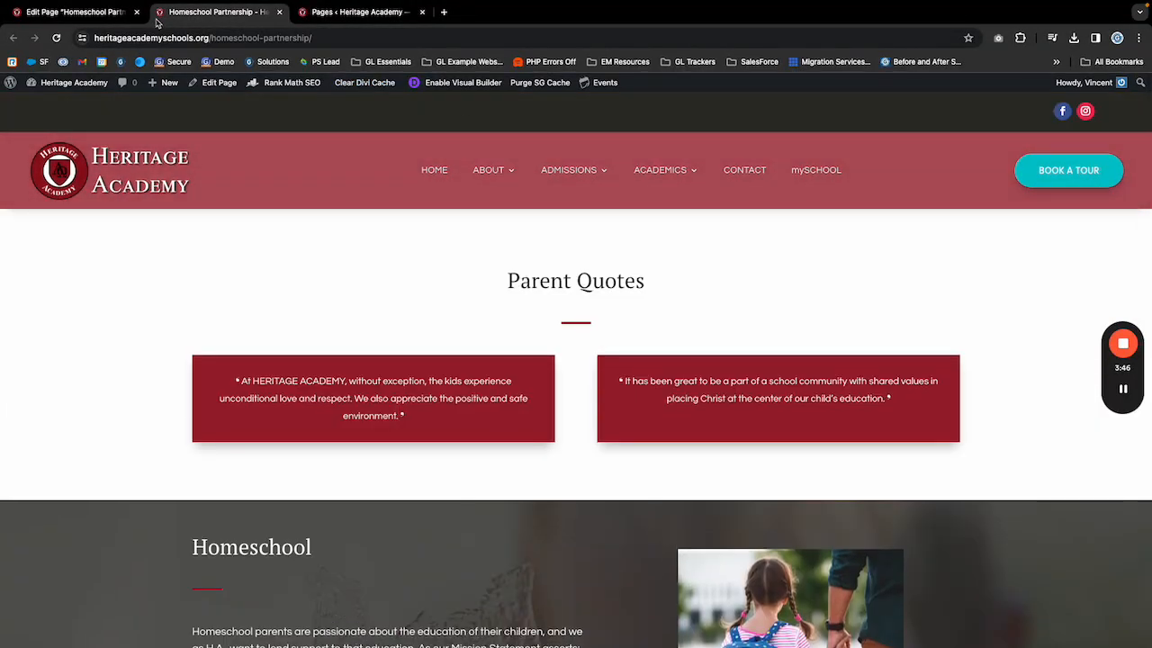
Restore the Homeschool Partnership page to its March 25, 2024 @ 09:52:21 revision and update the page.
click(77, 12)
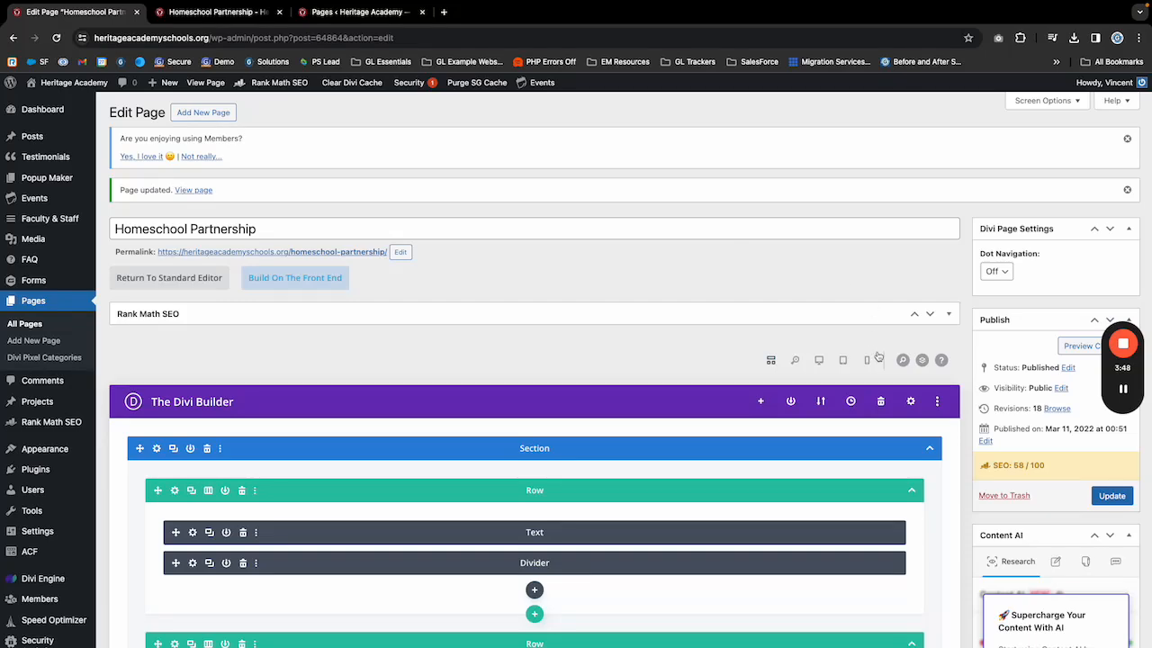
click(1051, 409)
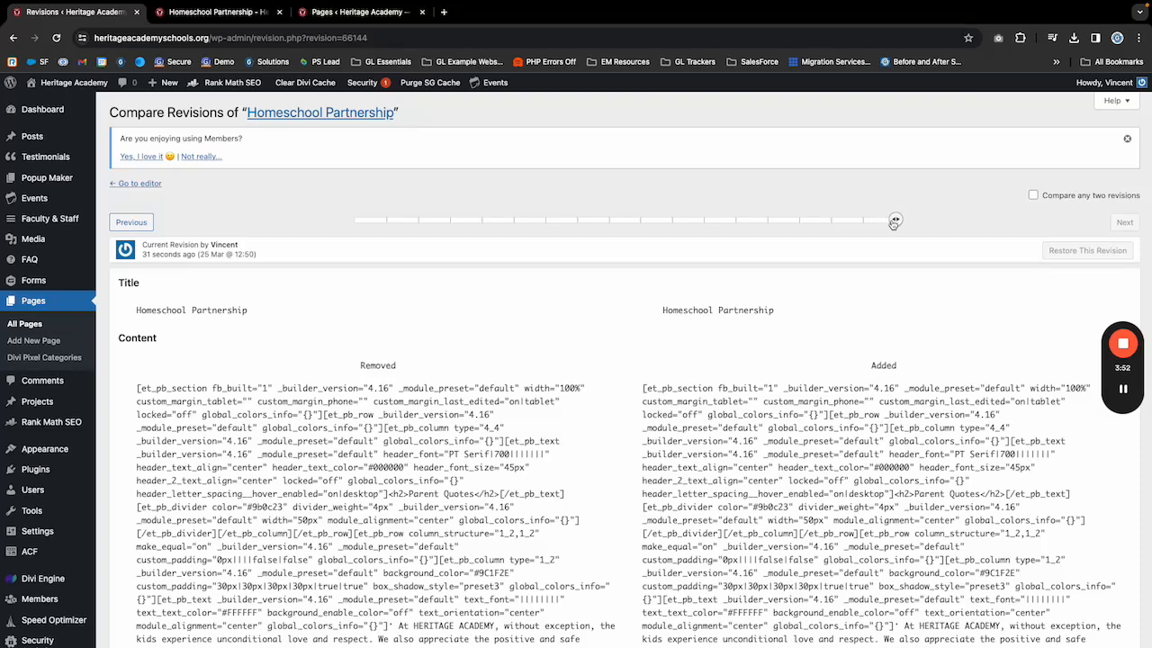
drag(894, 222, 766, 224)
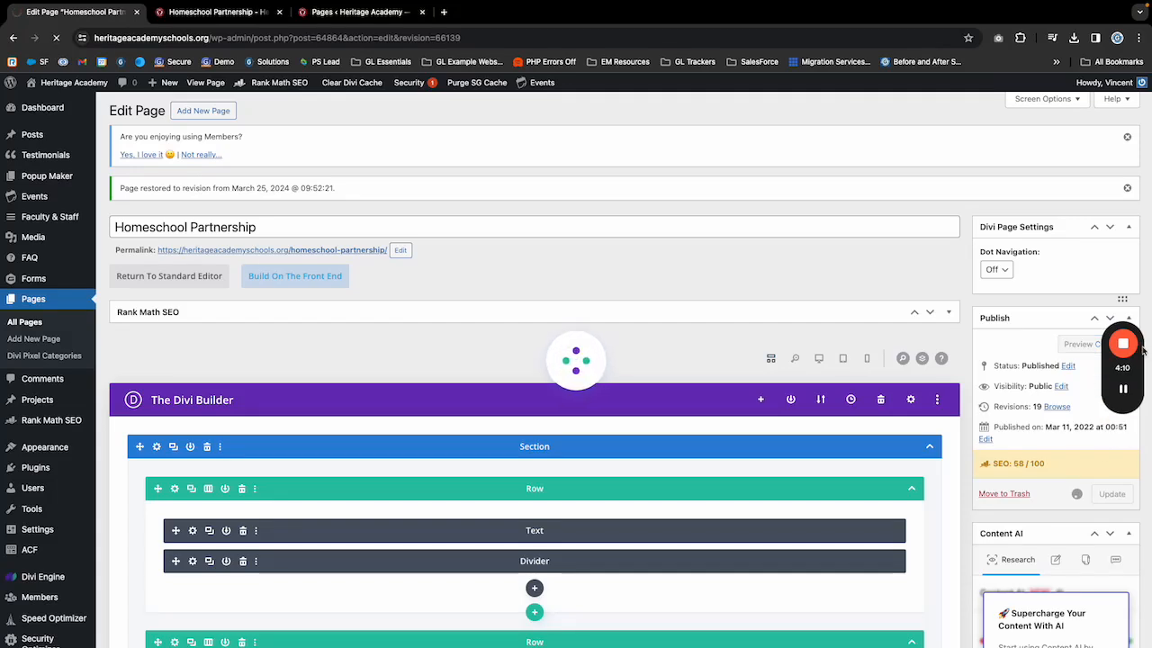
mouse_move(1135, 351)
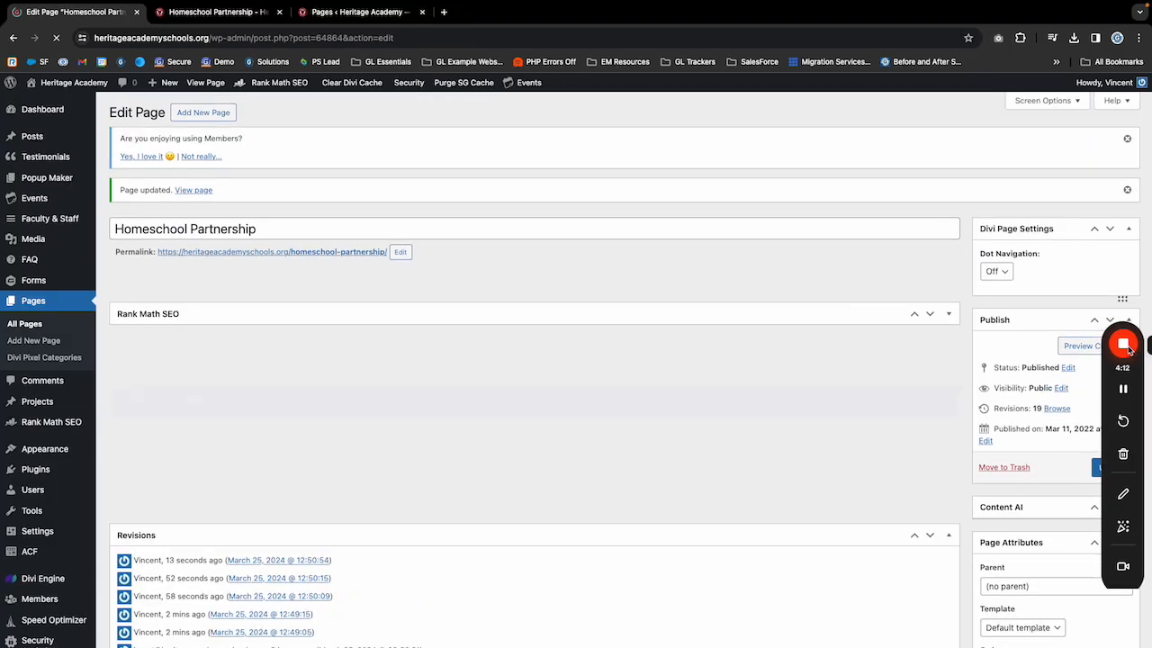